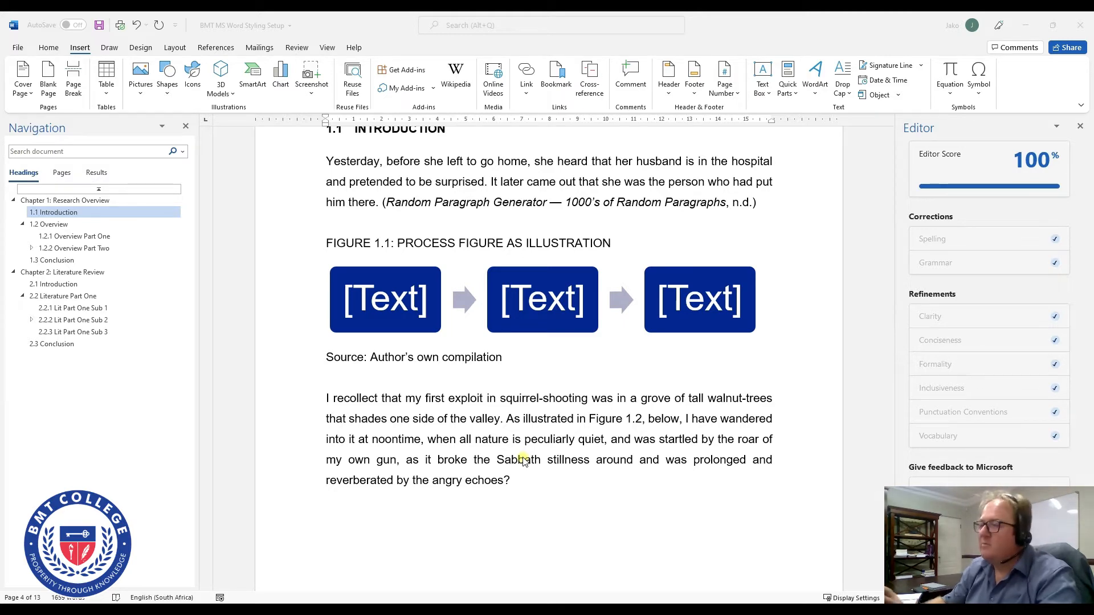
Try to delete Figure 1.2 together with its caption and source line.
scroll(584, 462, down, 10)
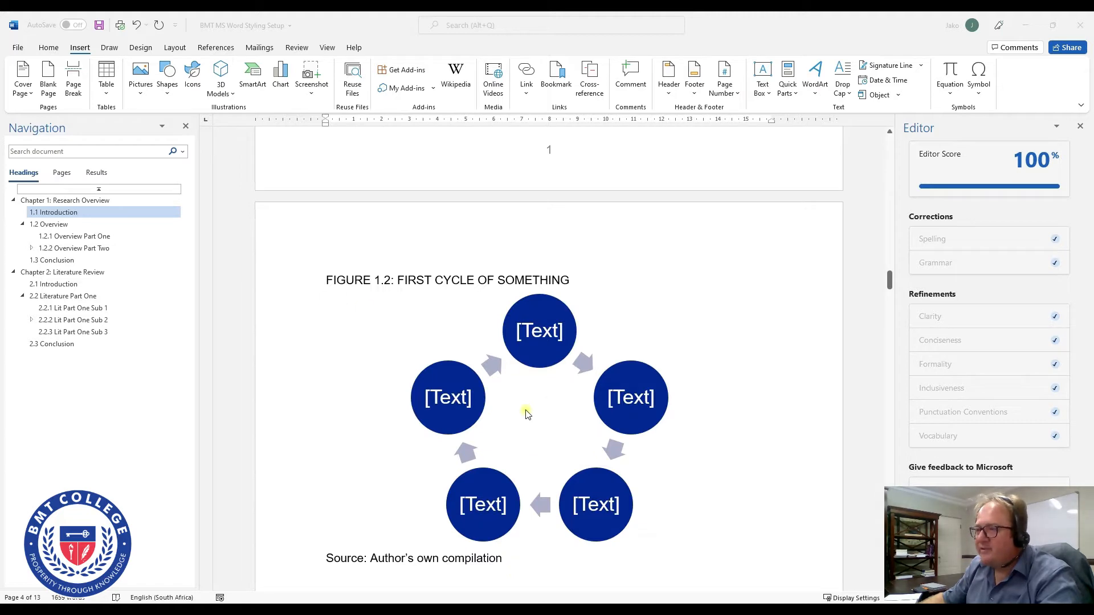
scroll(524, 412, up, 7)
scroll(524, 412, up, 2)
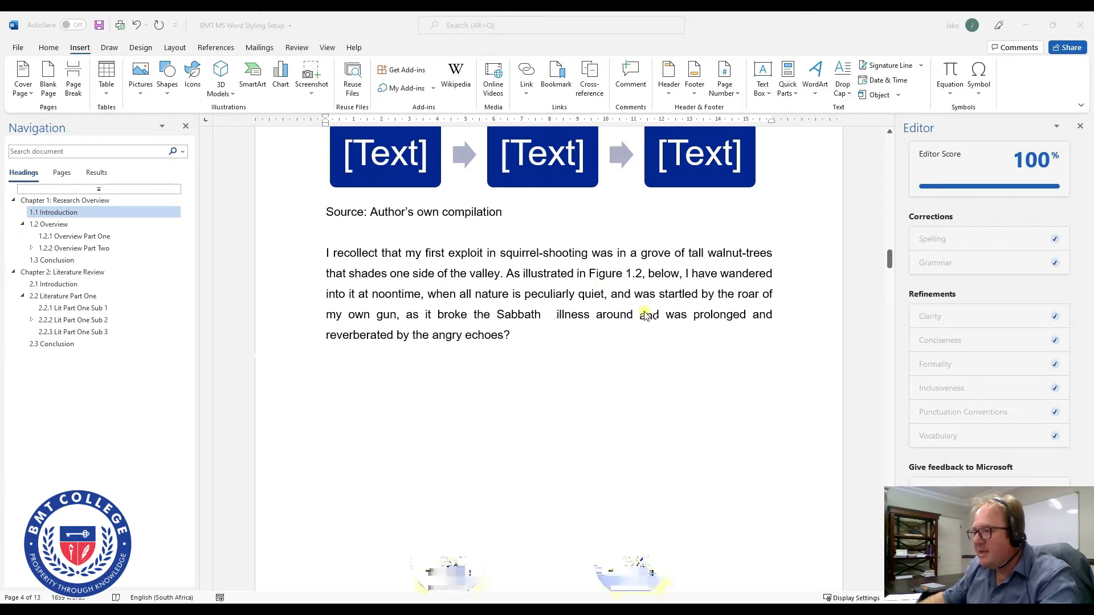
scroll(645, 315, down, 7)
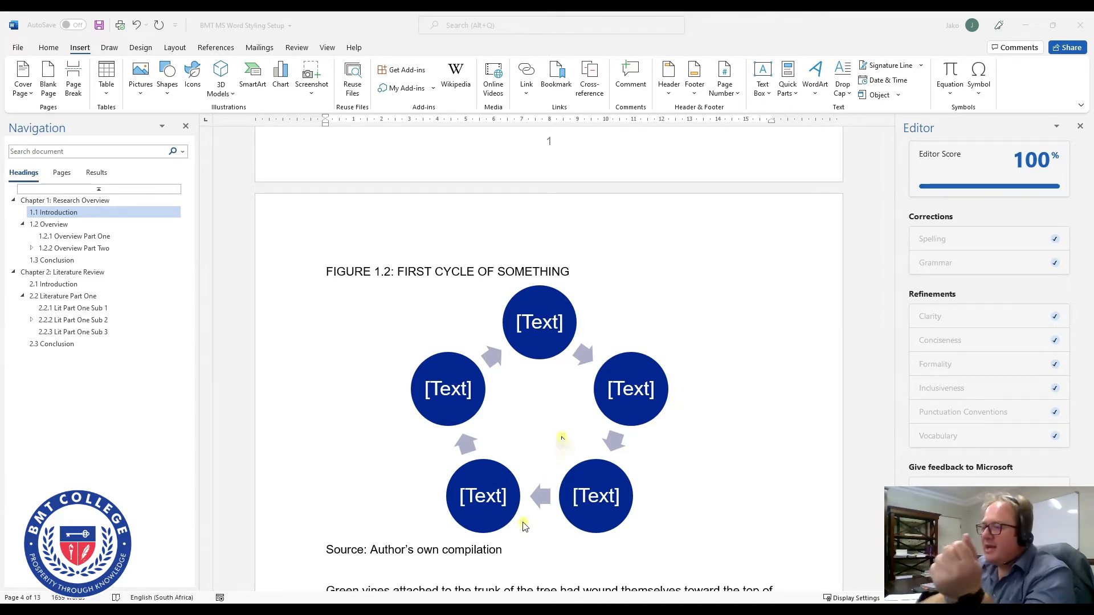
drag(516, 552, 329, 265)
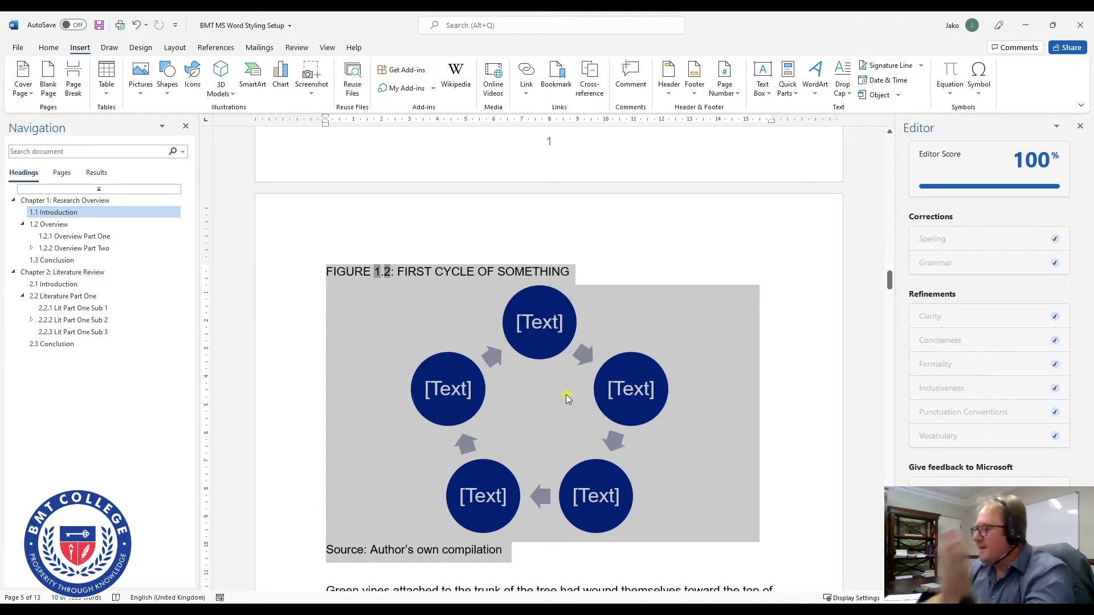
key(Delete)
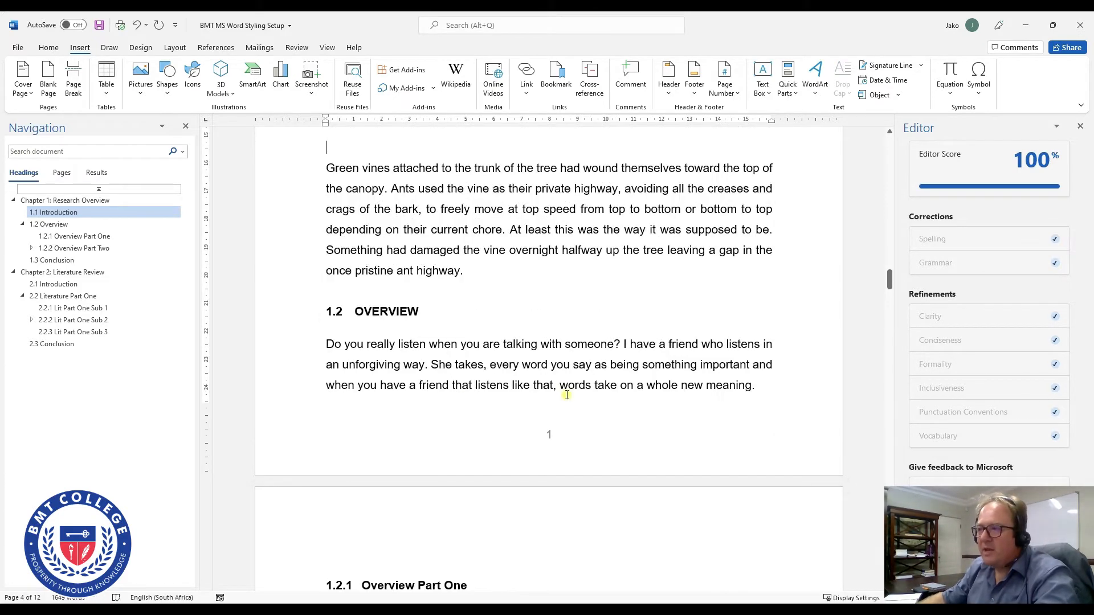
Undo the deletion of Figure 1.2, its caption and its source line.
key(ctrl+z)
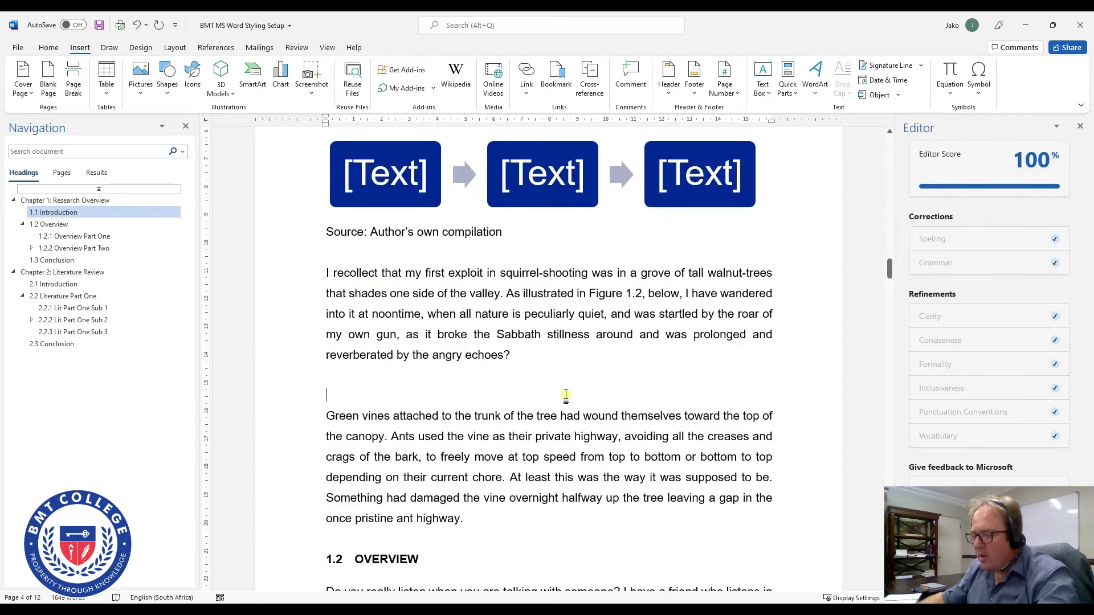
key(ctrl+z)
scroll(571, 464, down, 6)
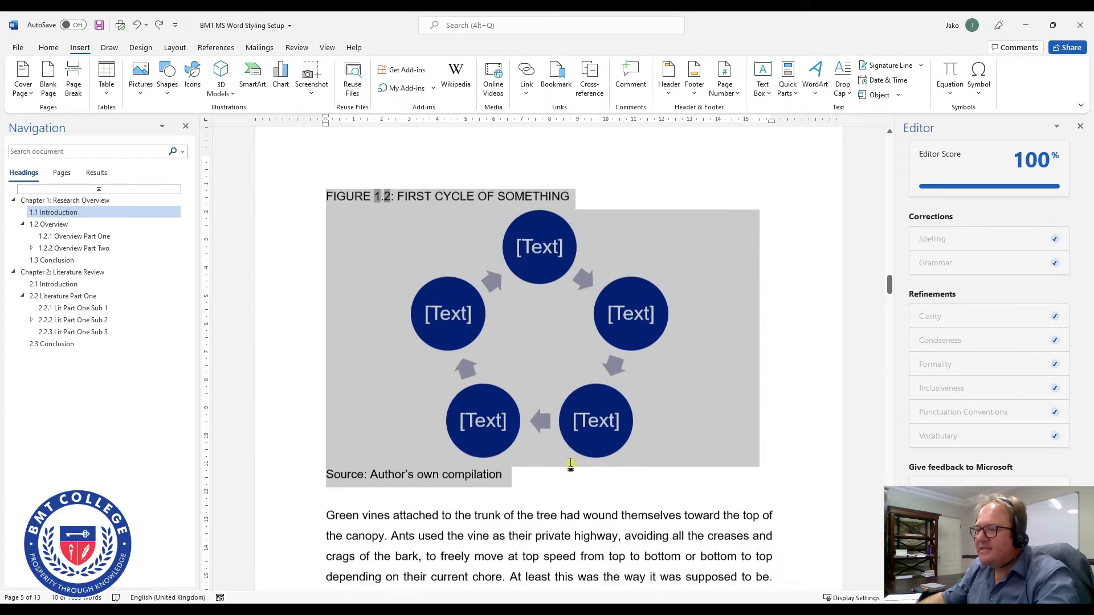
click(654, 415)
click(656, 441)
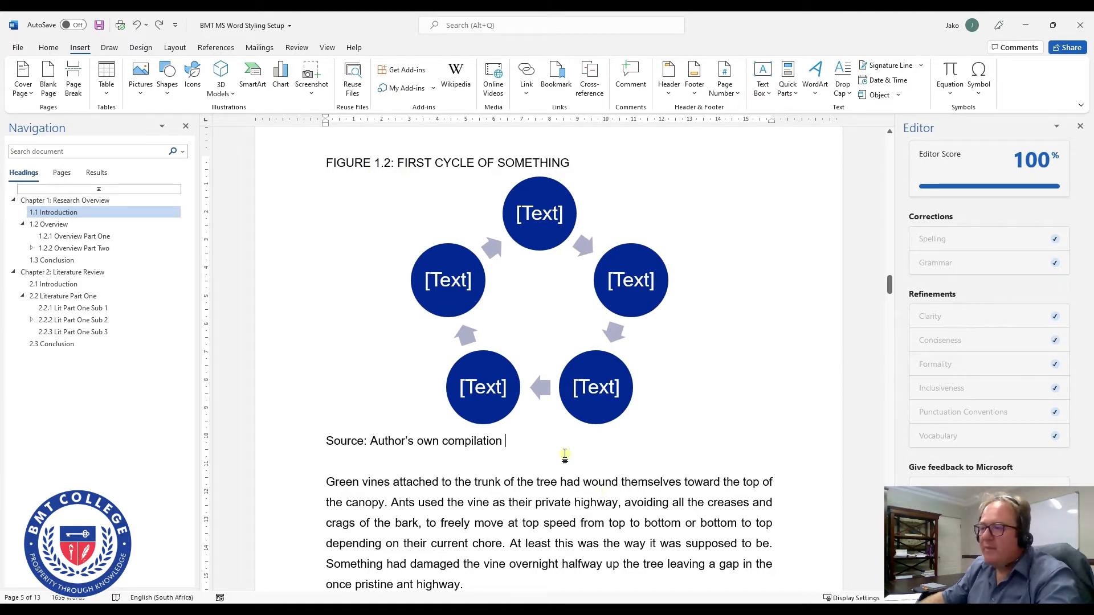
Delete the "First Cycle of Something" figure along with its Figure 1.2 caption and the source line beneath it.
scroll(549, 442, up, 3)
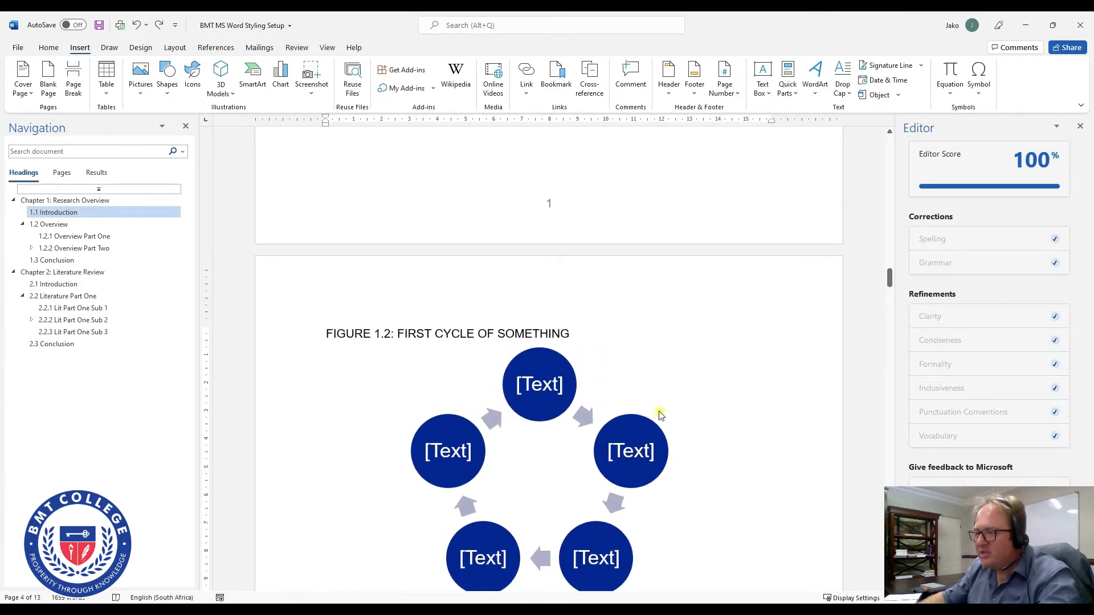
scroll(627, 451, down, 2)
drag(530, 523, 327, 239)
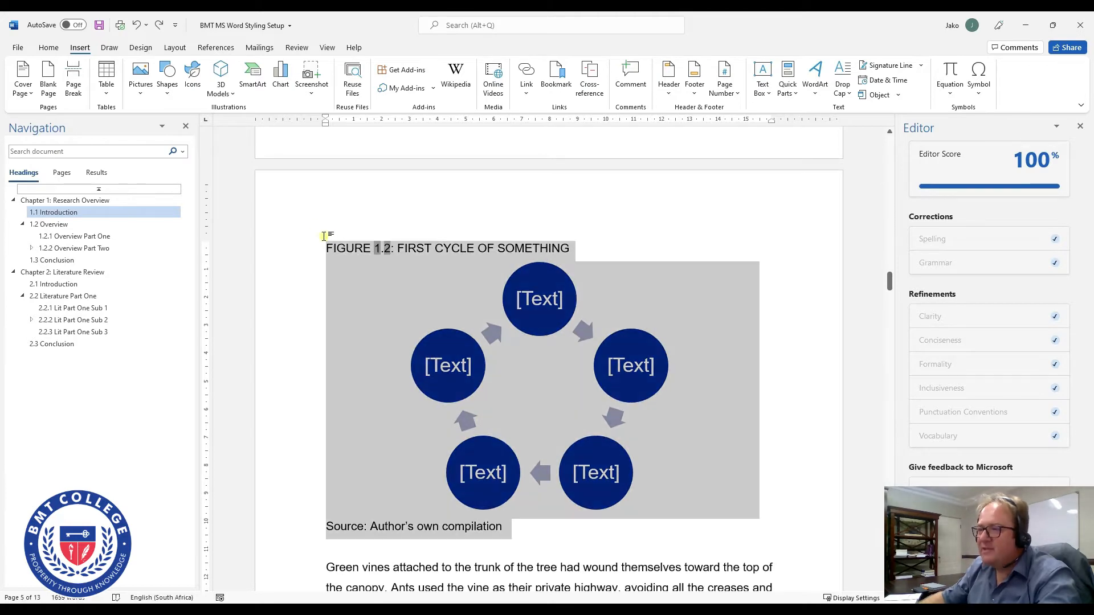
key(Delete)
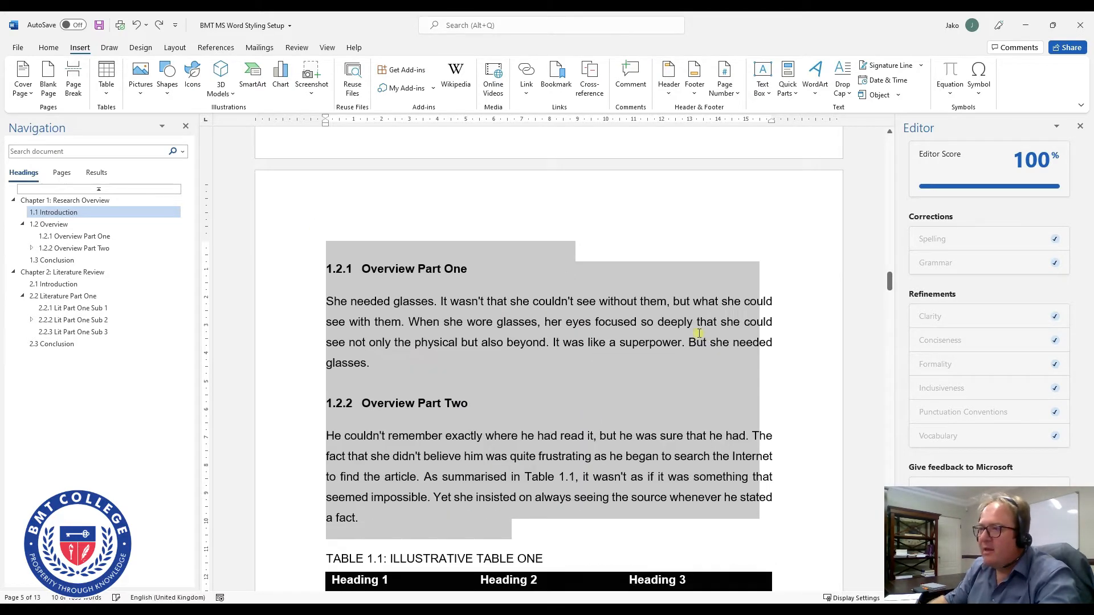
scroll(699, 342, down, 4)
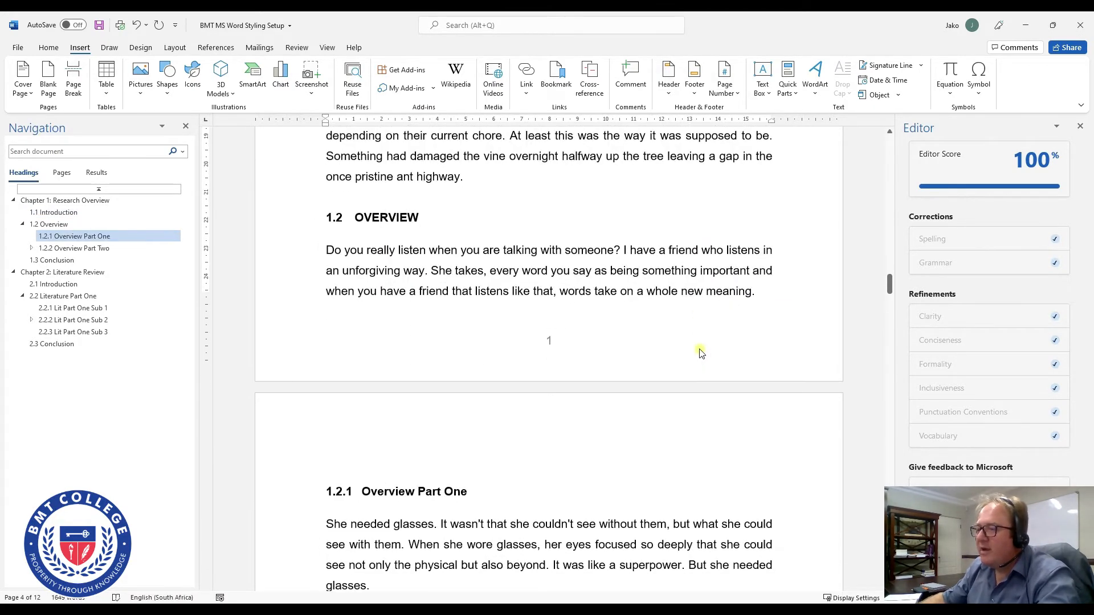
scroll(675, 406, up, 18)
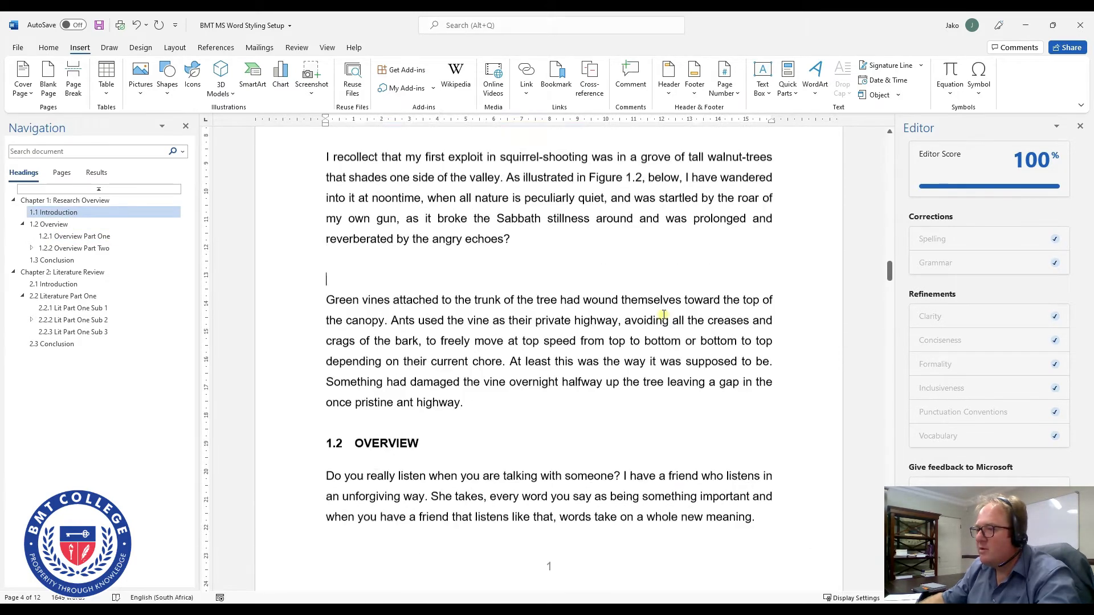
click(616, 461)
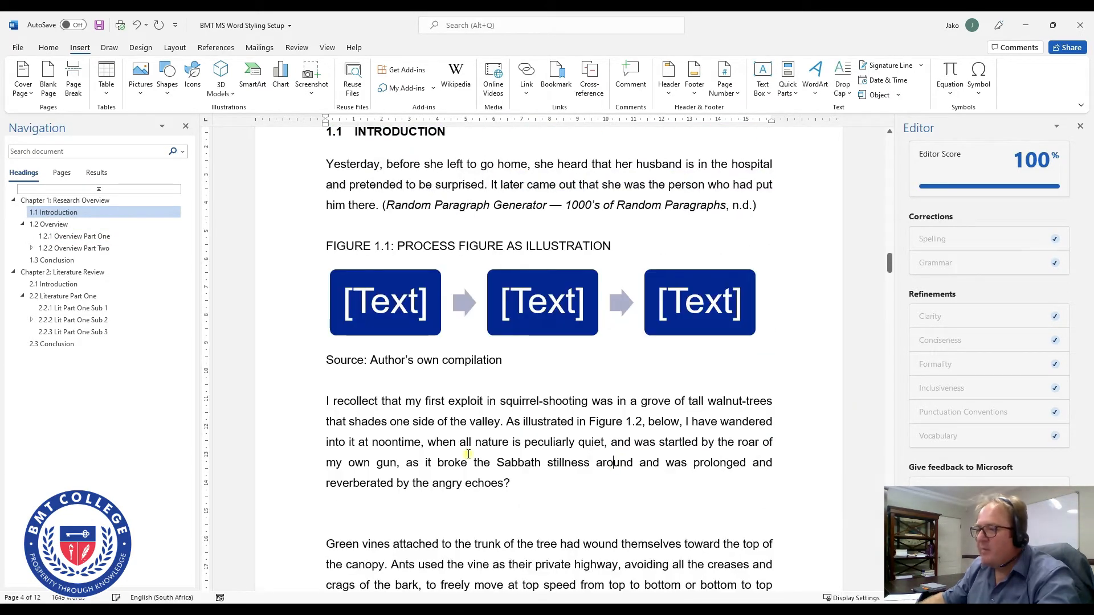
triple_click(323, 395)
drag(531, 491, 475, 463)
drag(412, 435, 327, 402)
click(483, 461)
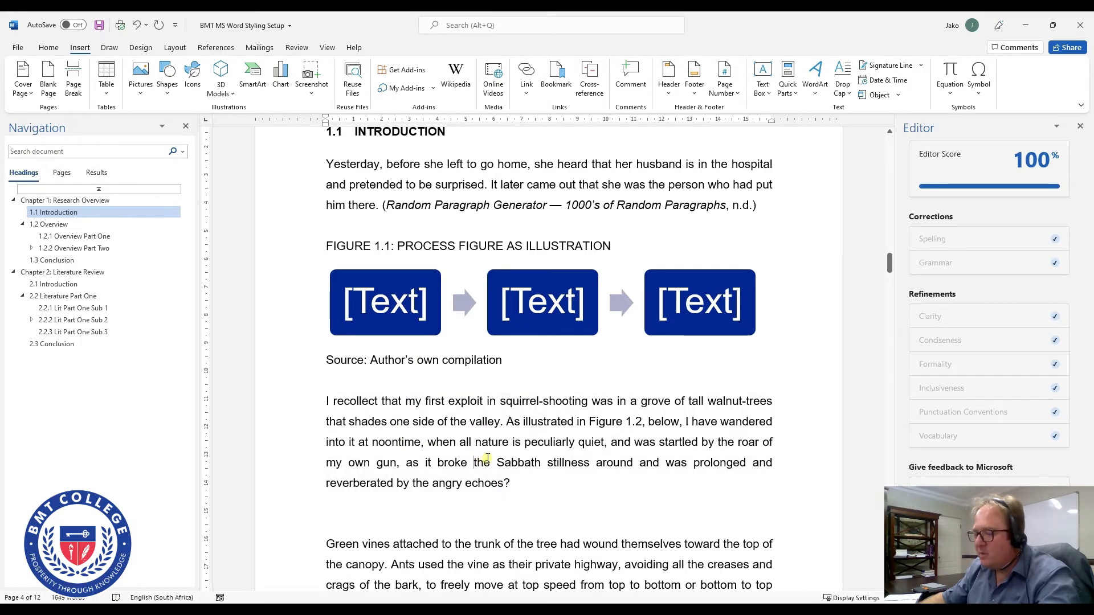
Update all fields in the whole document, refreshing page numbers only for the table of contents and table of figures.
key(ctrl+a)
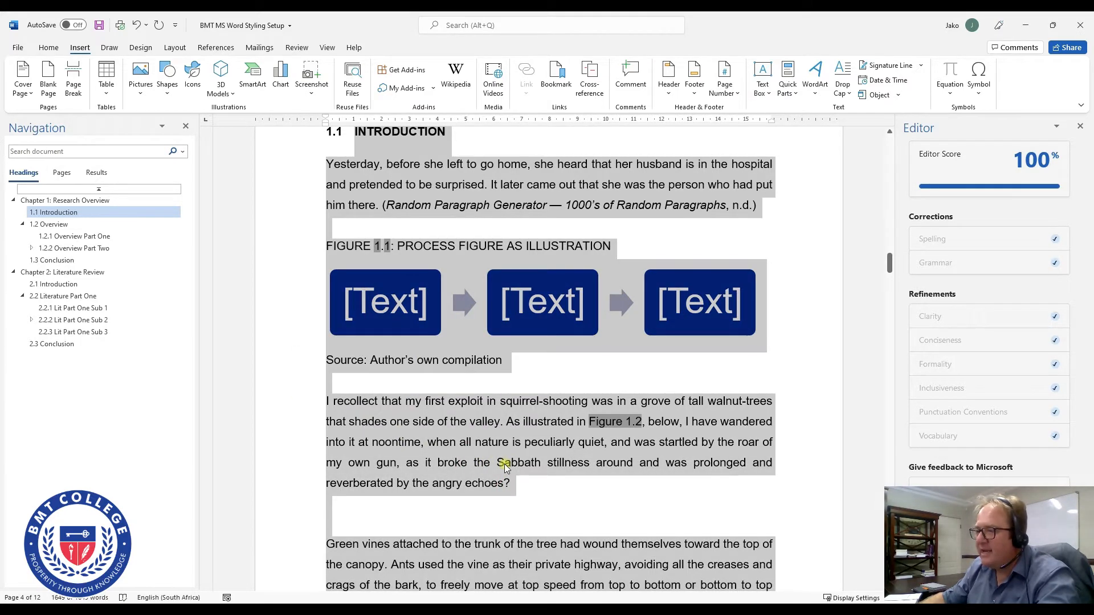
right_click(504, 464)
click(544, 520)
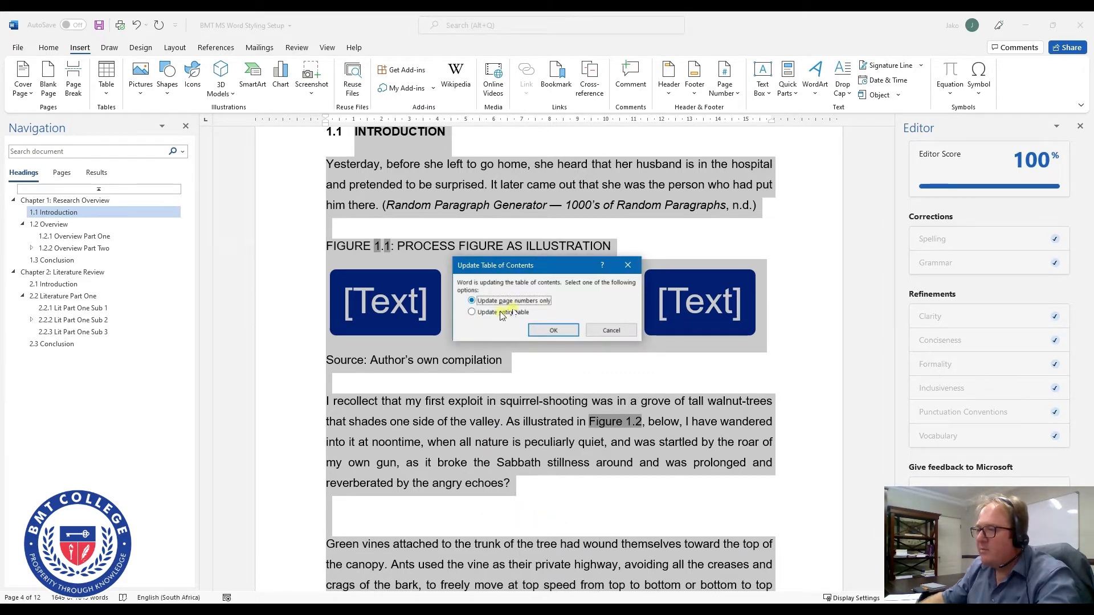
click(553, 330)
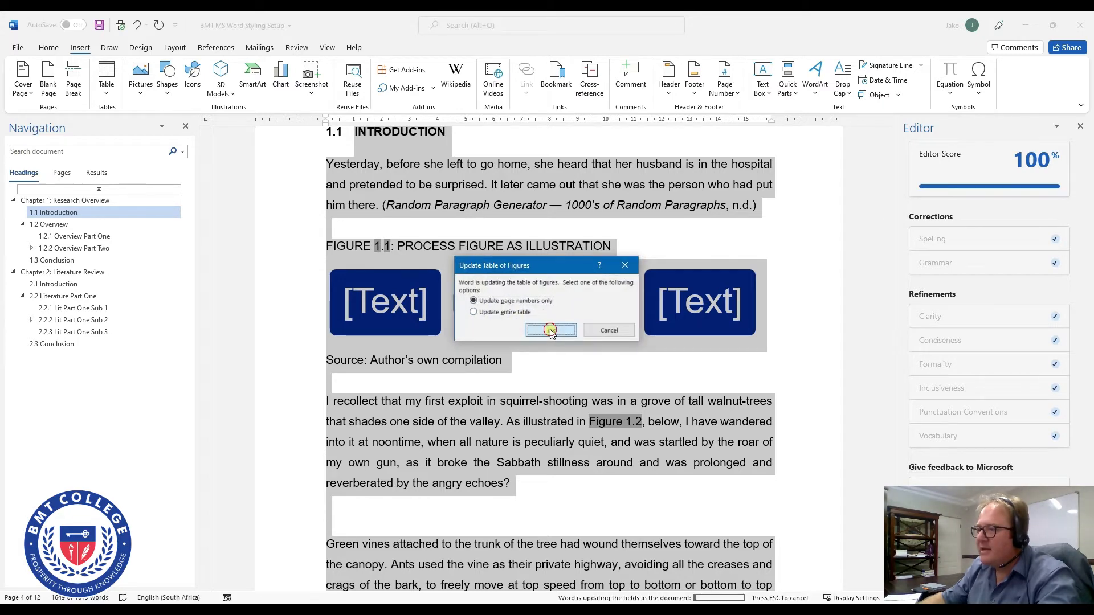
click(549, 329)
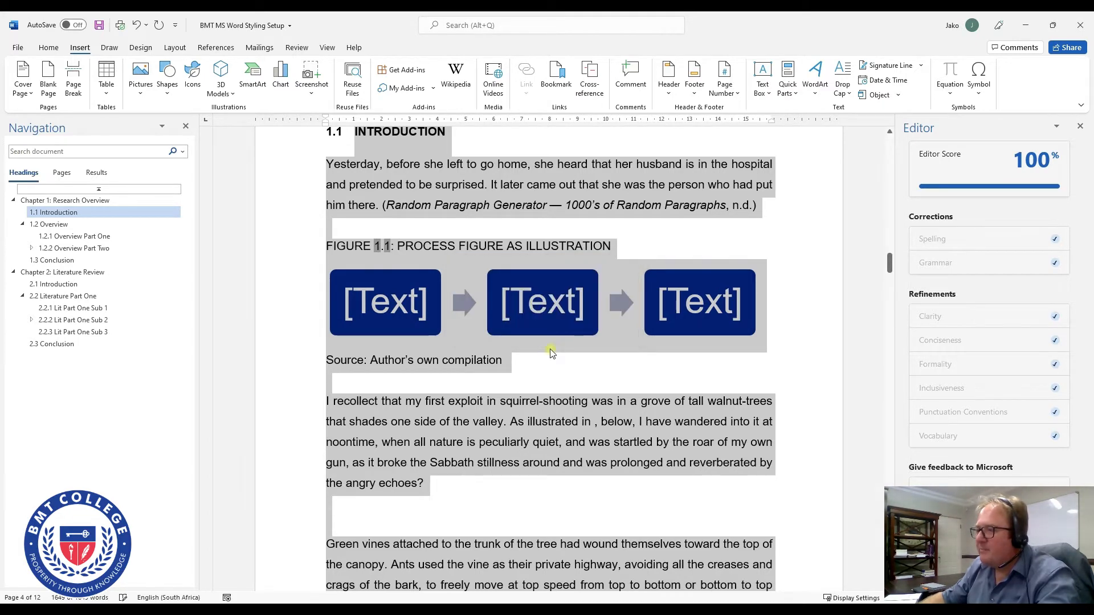
Display the document's tracked changes with All Markup to check the missing cross-reference after "As illustrated in".
click(616, 464)
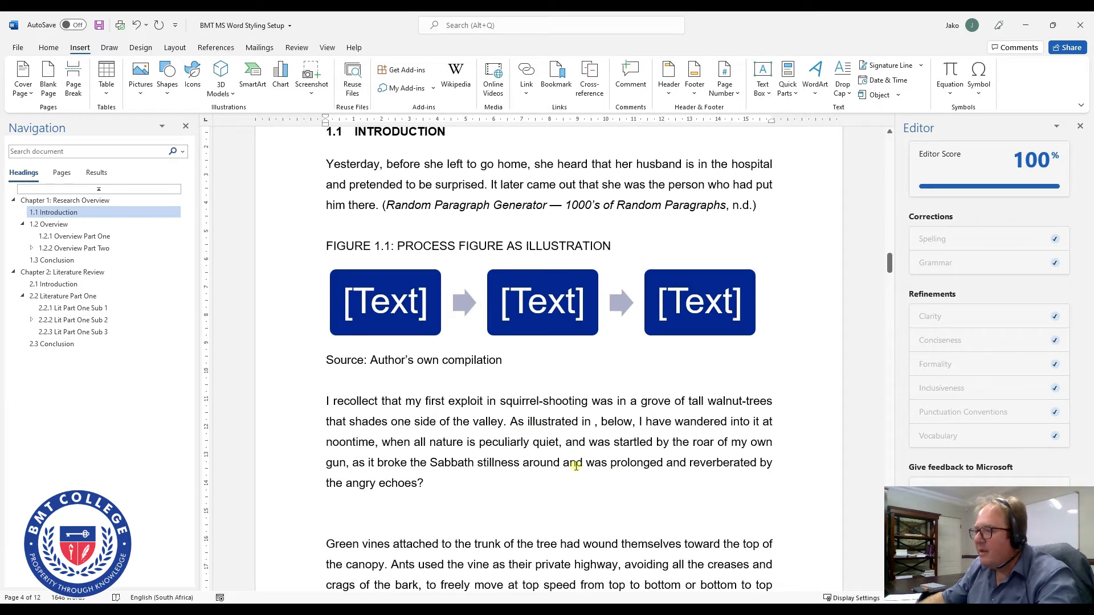
drag(527, 423, 584, 425)
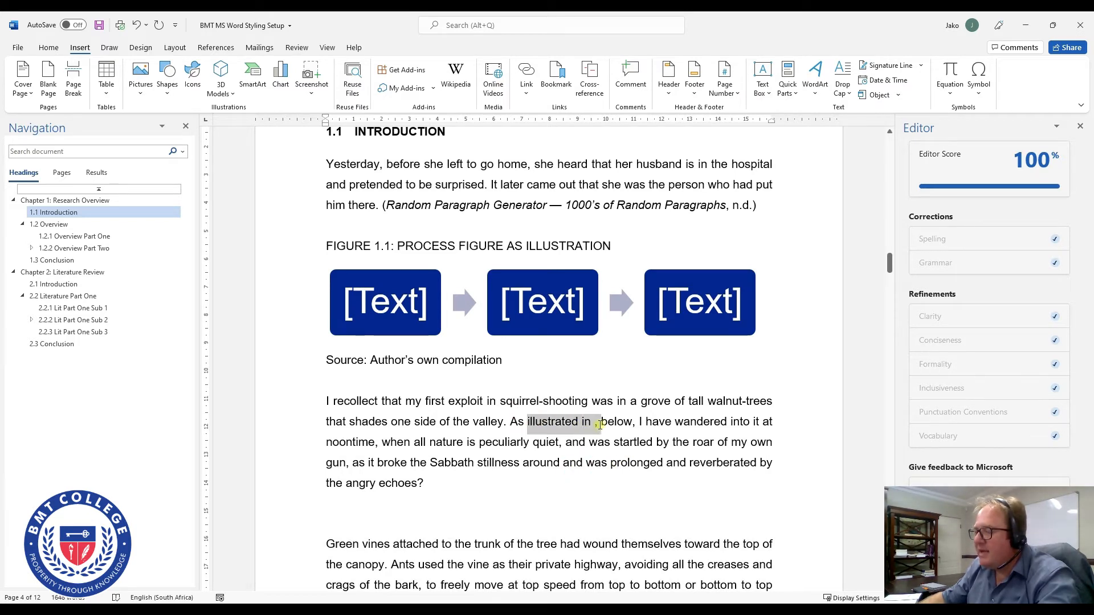
click(617, 438)
click(591, 422)
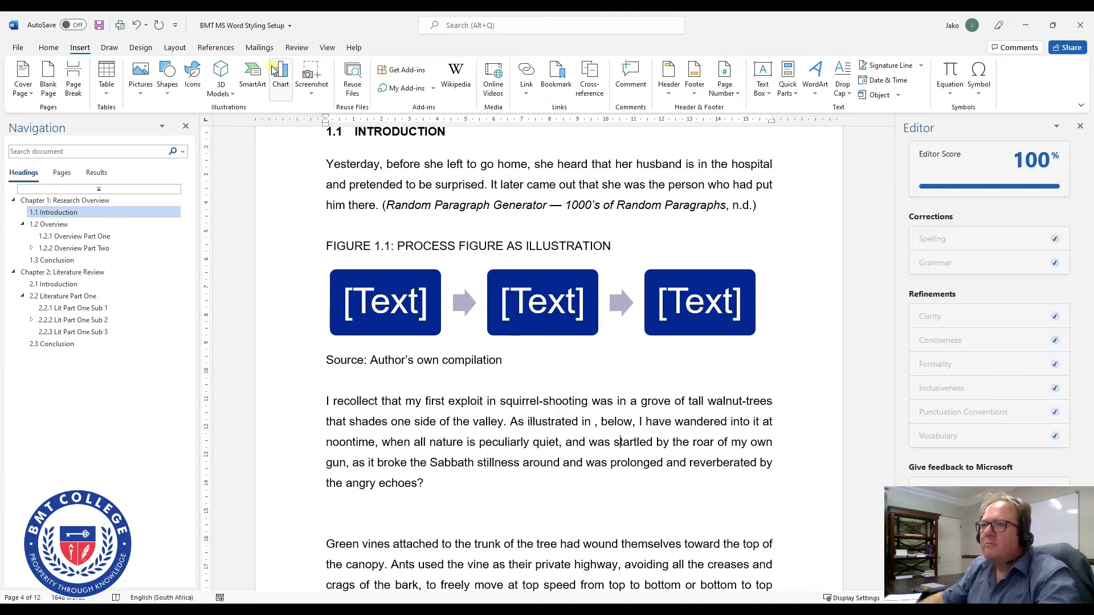
click(220, 50)
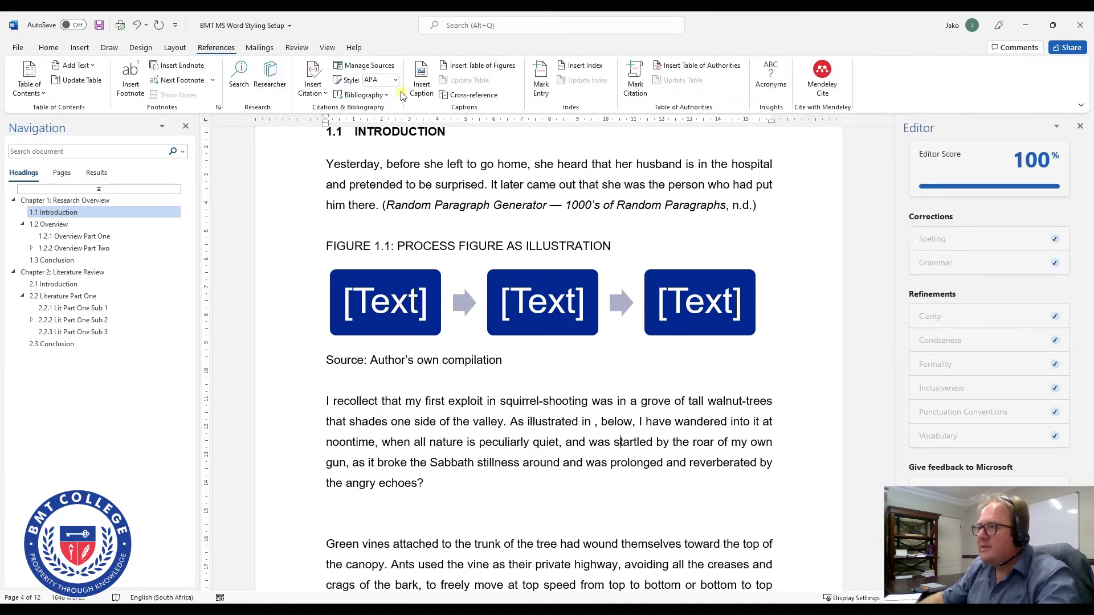
click(292, 49)
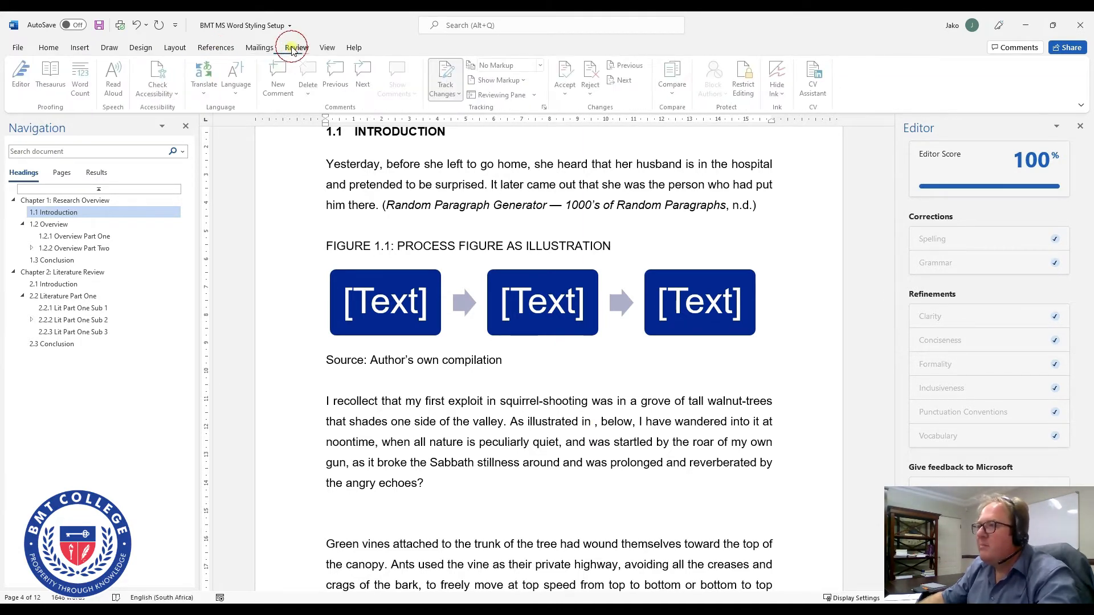
click(543, 66)
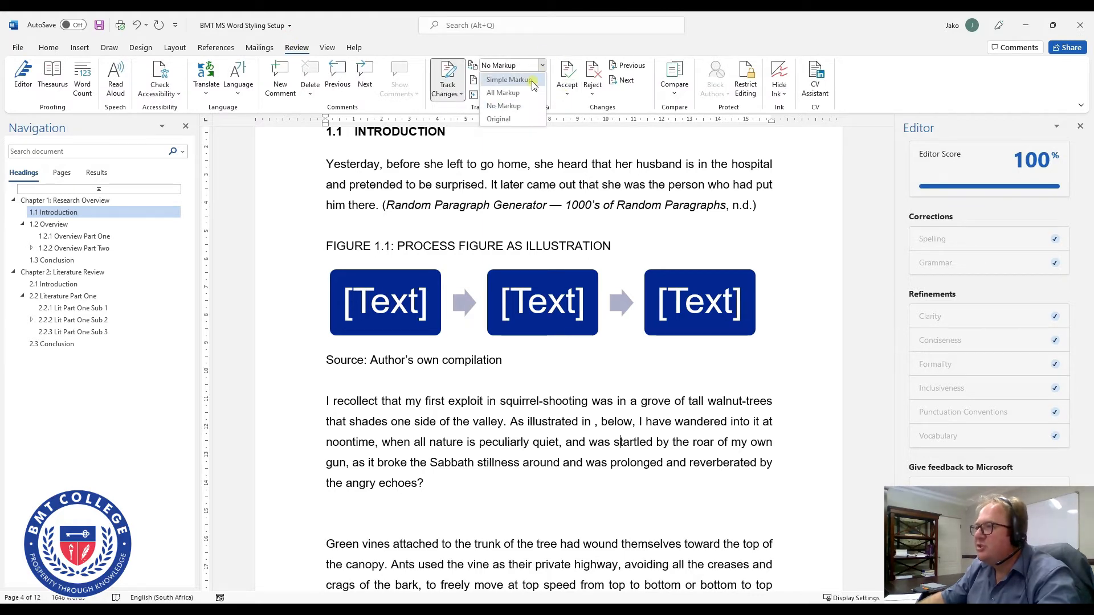
click(501, 92)
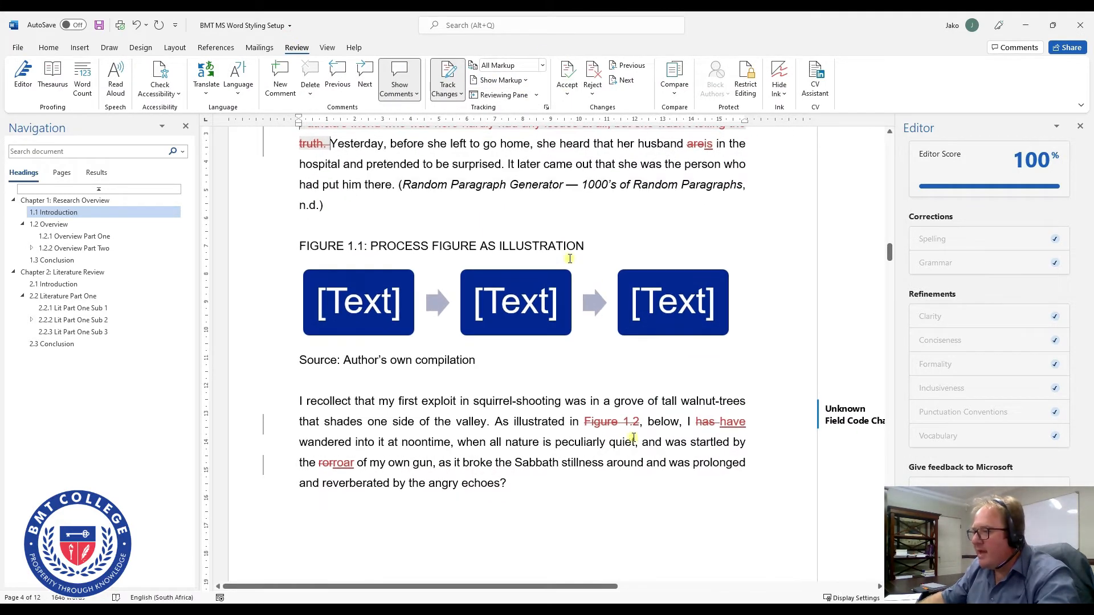
Delete the phrase "As illustrated in Figure 1.2, below," from the paragraph under Figure 1.1.
click(584, 429)
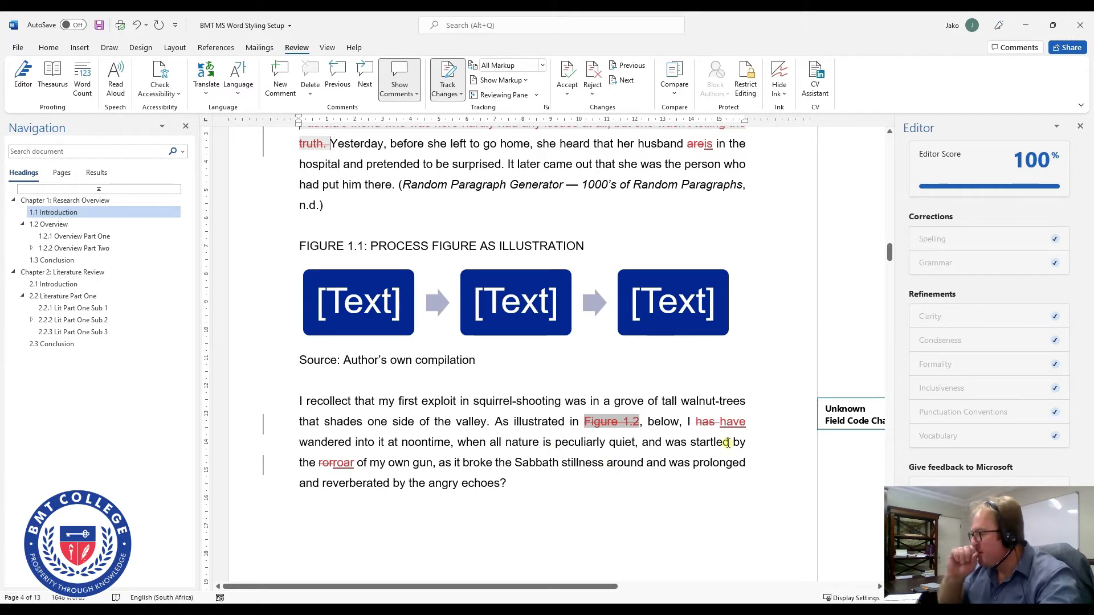
drag(604, 587, 645, 587)
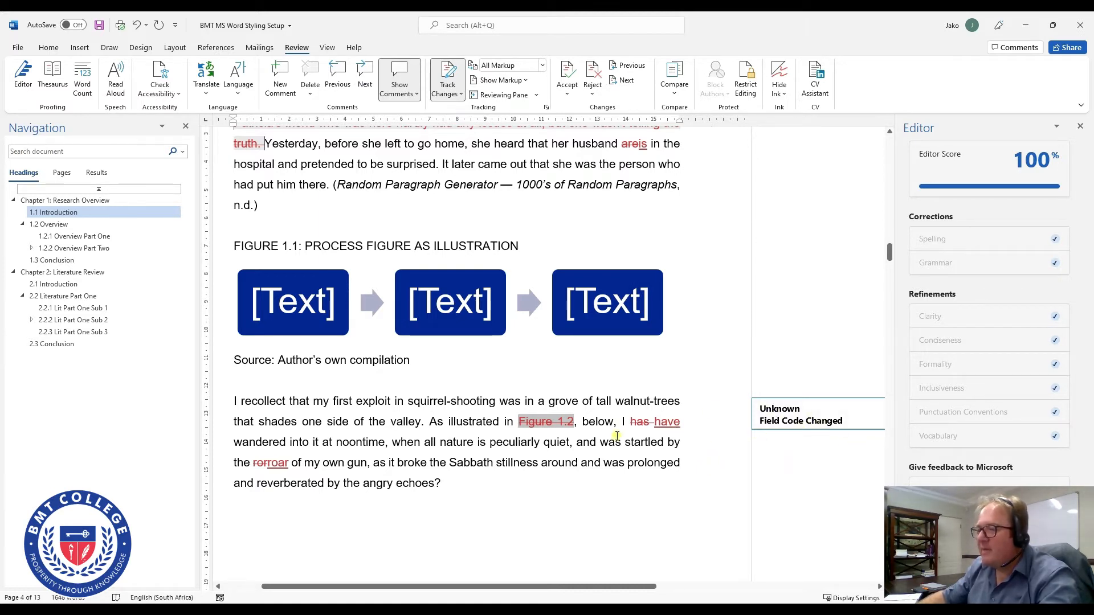
click(562, 422)
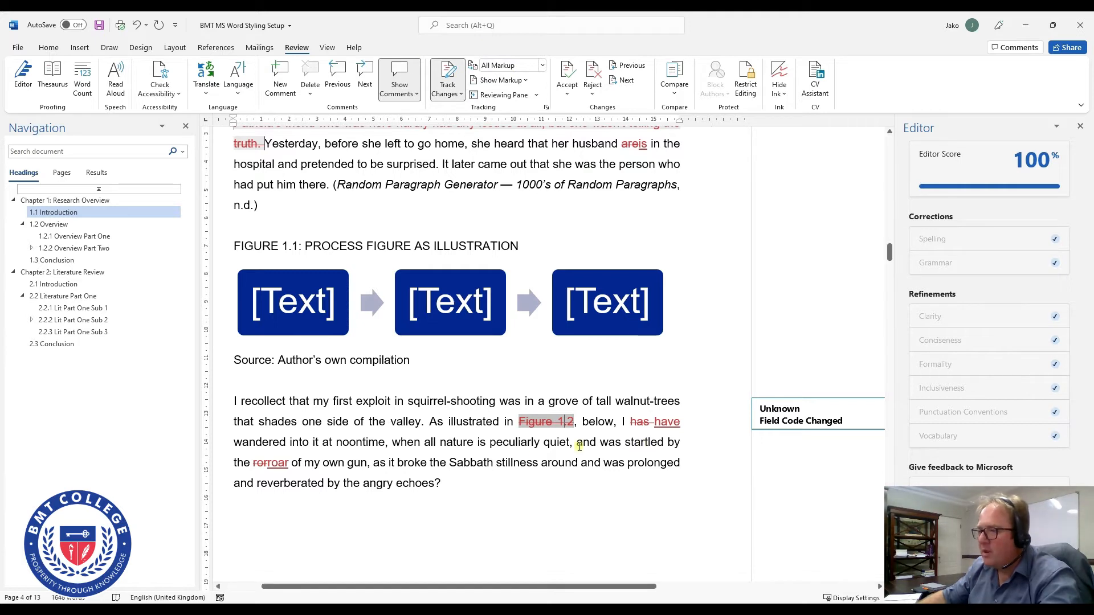
click(489, 442)
drag(431, 422, 567, 423)
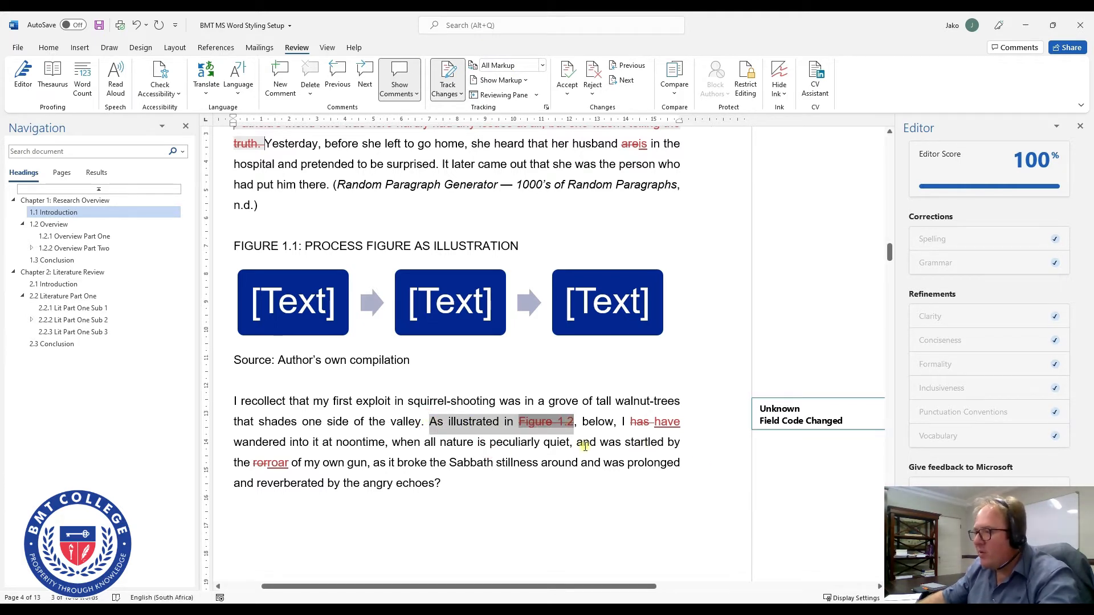
click(582, 444)
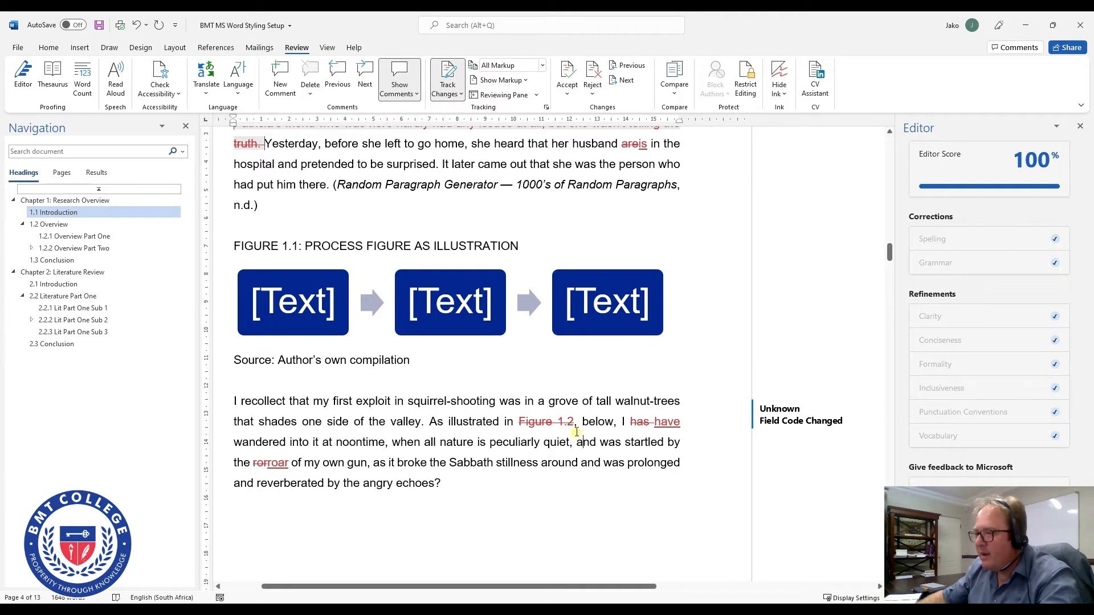
drag(621, 422, 429, 422)
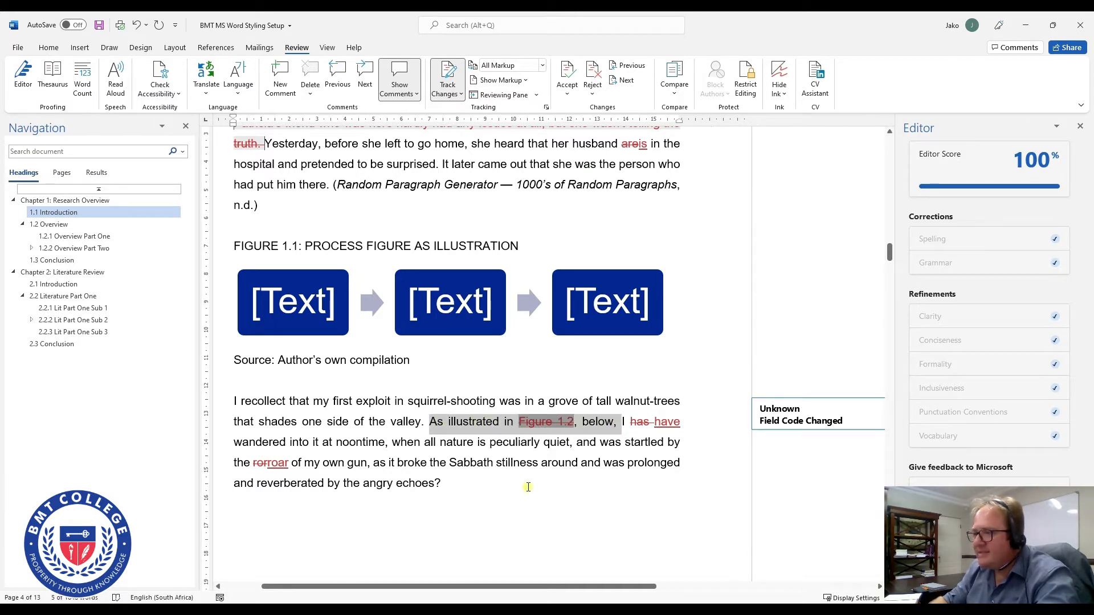
key(Delete)
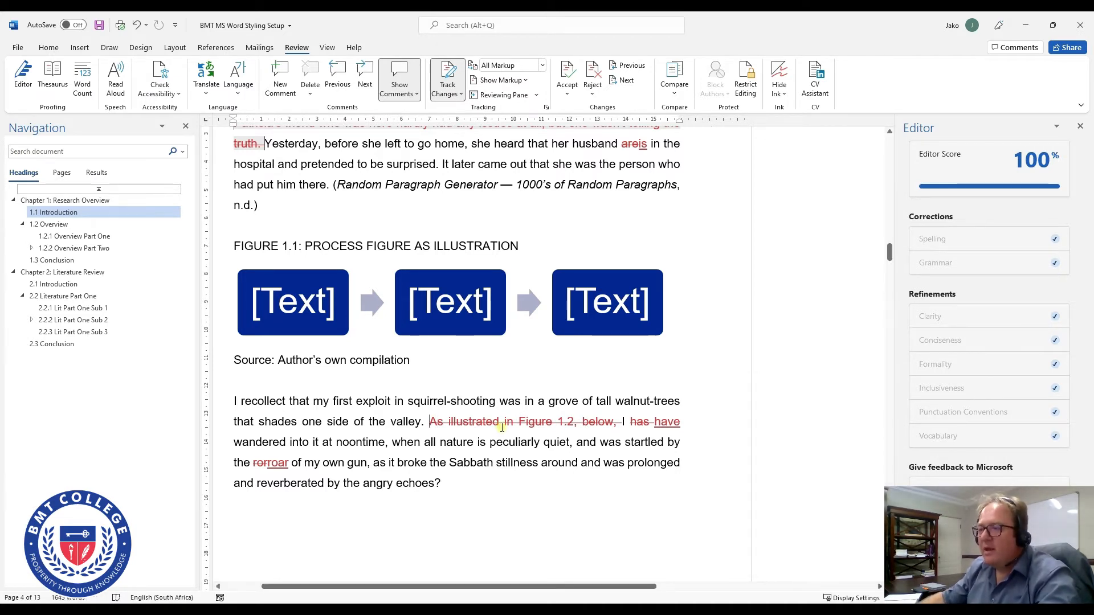
Accept the tracked deletion of "As illustrated in Figure 1.2" in the paragraph under Figure 1.1.
scroll(501, 427, down, 2)
click(428, 329)
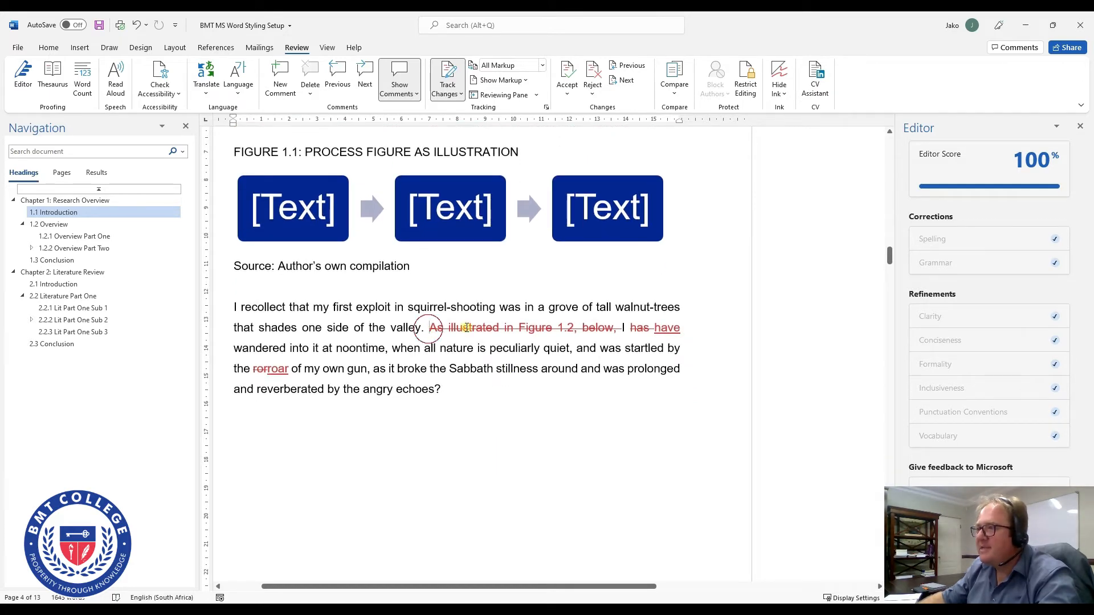
drag(466, 327, 574, 329)
click(567, 78)
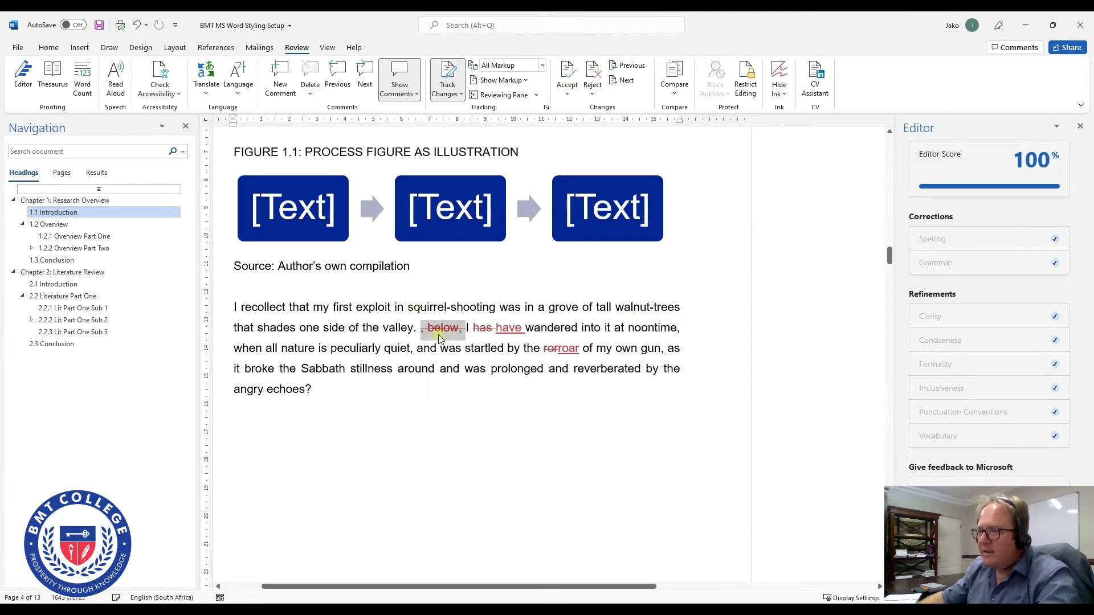
Accept the tracked deletion of ", below," in the paragraph under Figure 1.1.
click(567, 78)
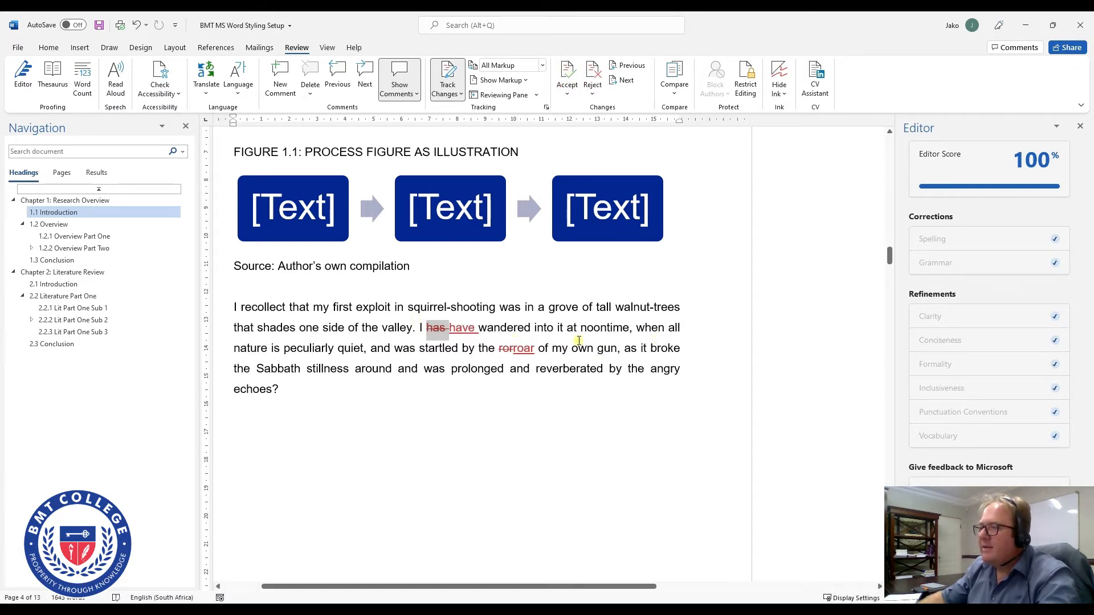
scroll(593, 399, down, 10)
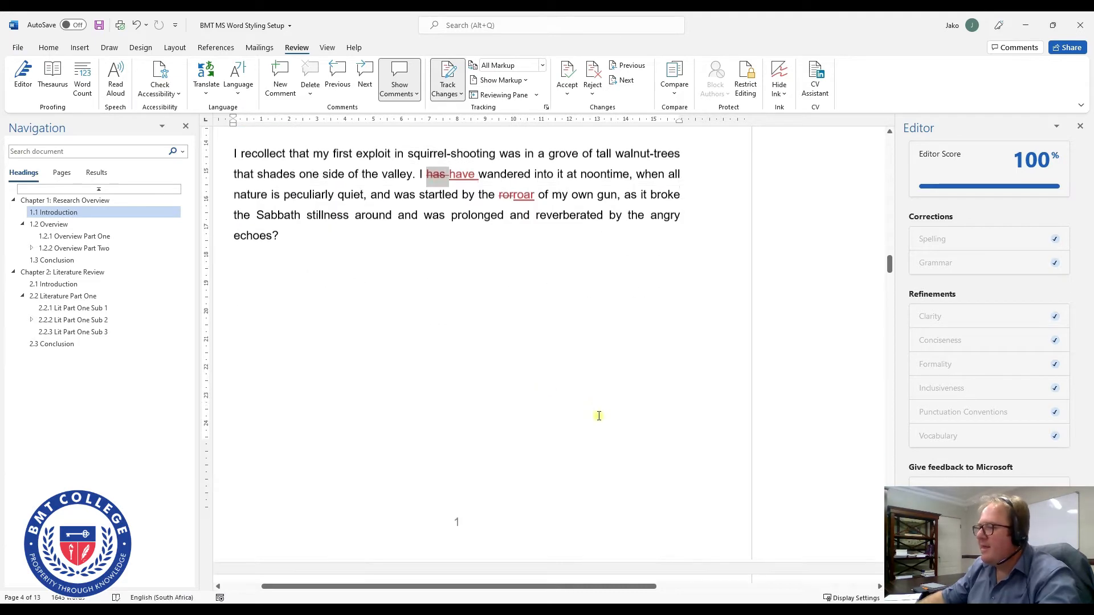
scroll(599, 416, up, 2)
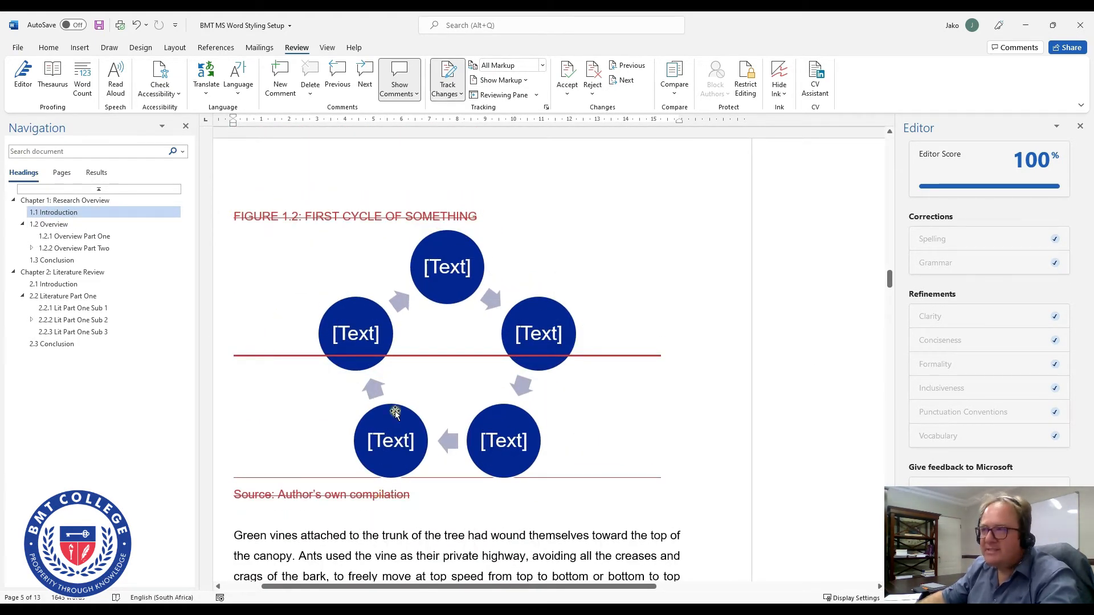
Switch the tracked-changes display to No Markup and check the spacing below the paragraph under Figure 1.1.
click(541, 66)
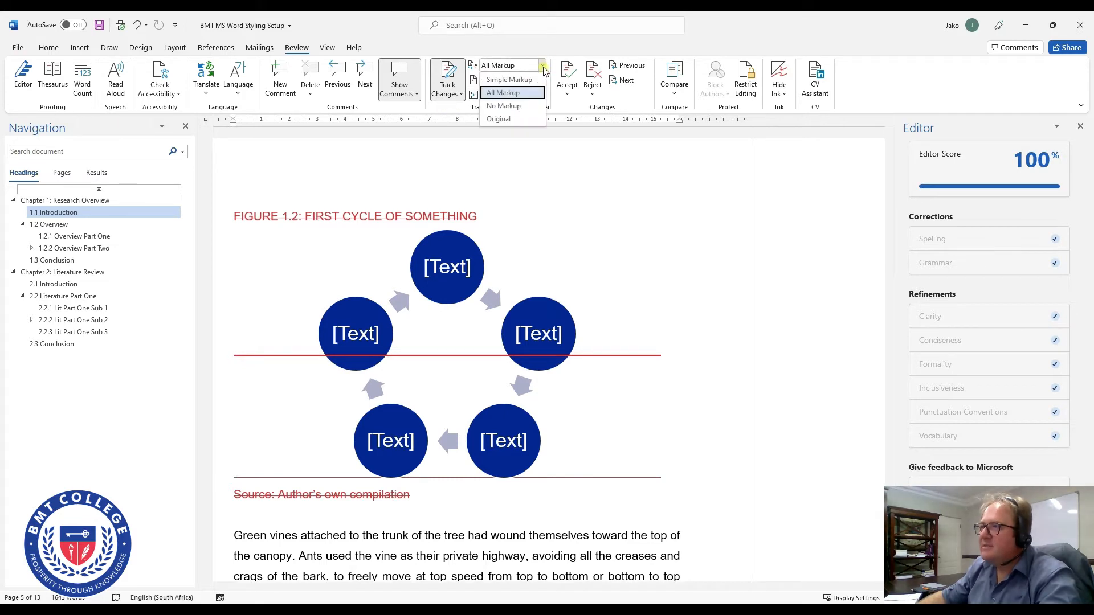
click(520, 106)
scroll(567, 371, up, 2)
drag(524, 409, 425, 313)
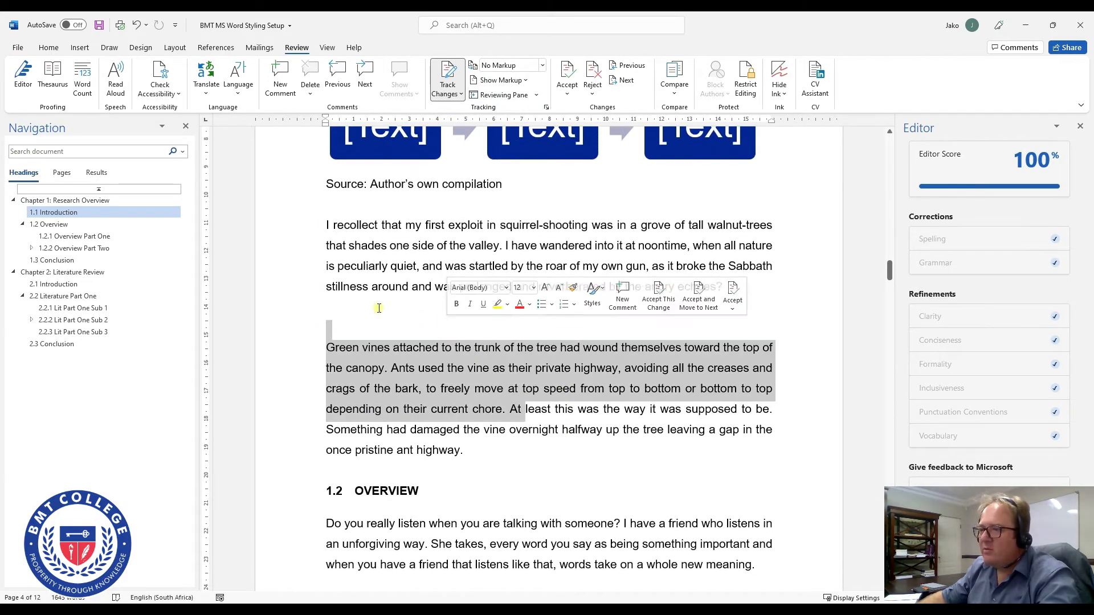
click(357, 324)
scroll(410, 336, up, 7)
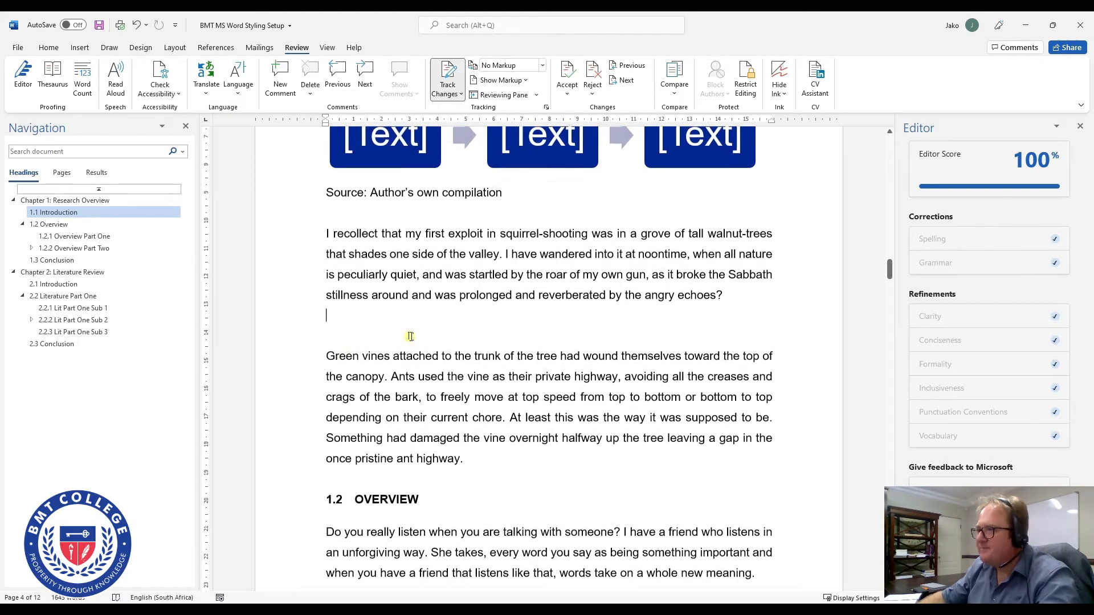
Review the rest of the document down to the Table 2.1 cross-reference in section 2.2.
scroll(409, 336, down, 5)
scroll(409, 336, down, 15)
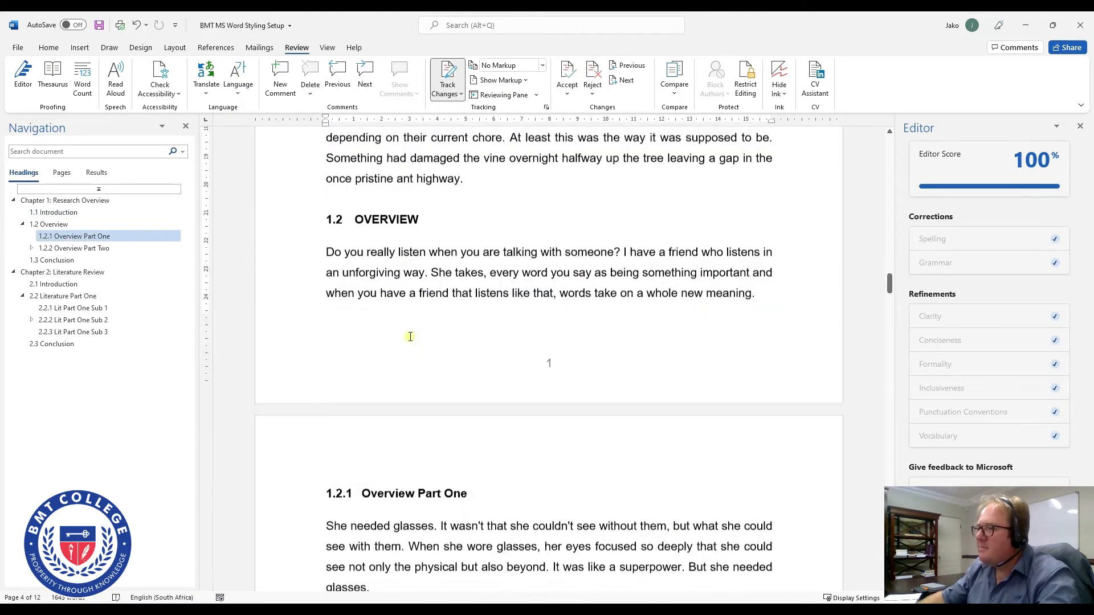
scroll(413, 342, down, 12)
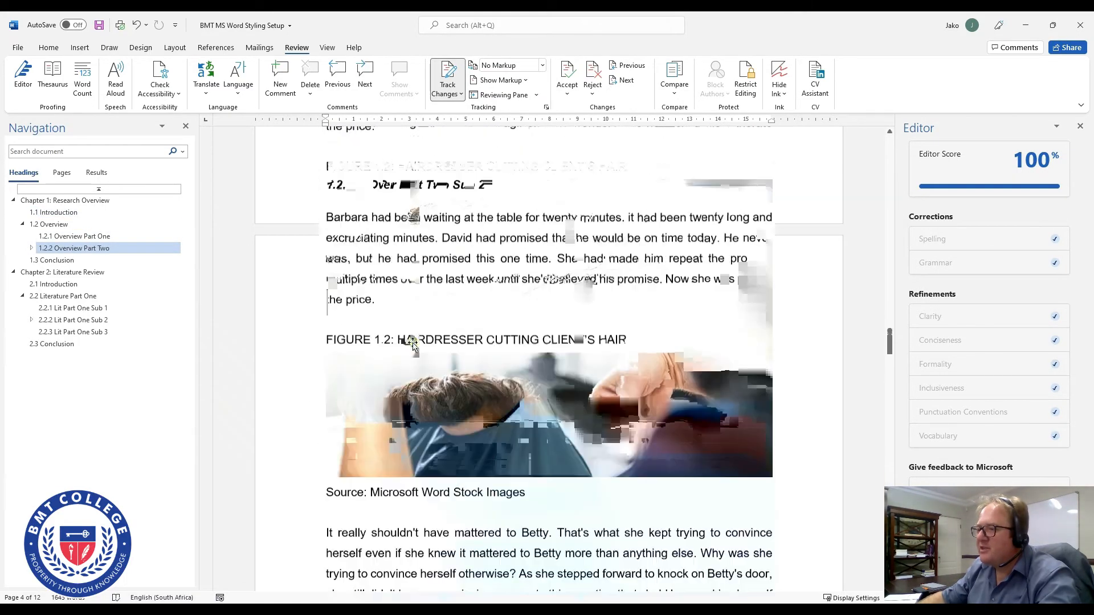
scroll(416, 349, down, 16)
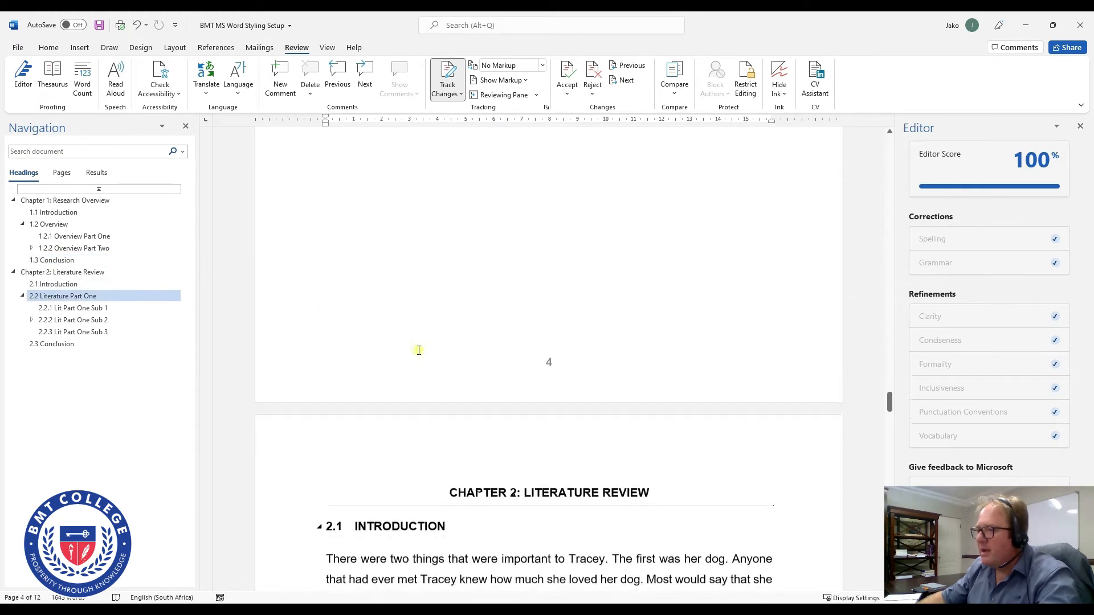
scroll(423, 359, up, 3)
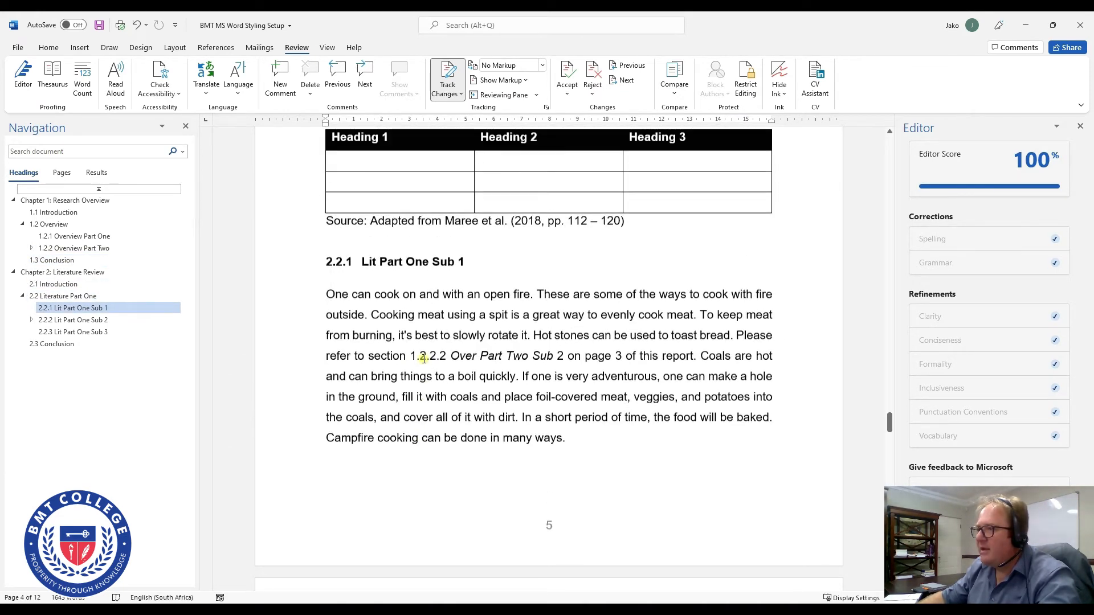
scroll(640, 399, up, 4)
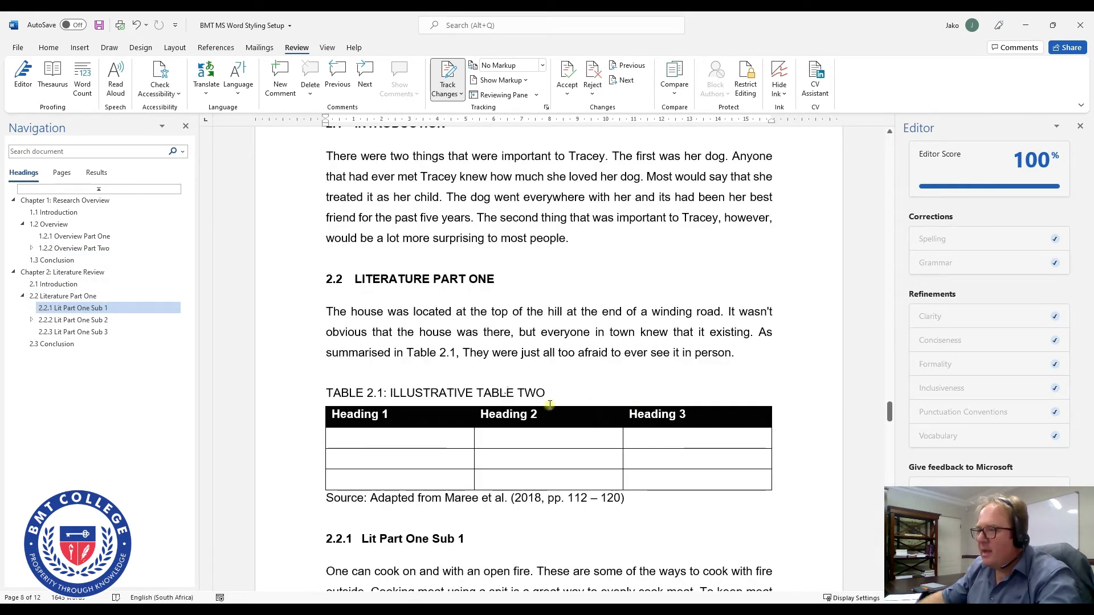
click(374, 354)
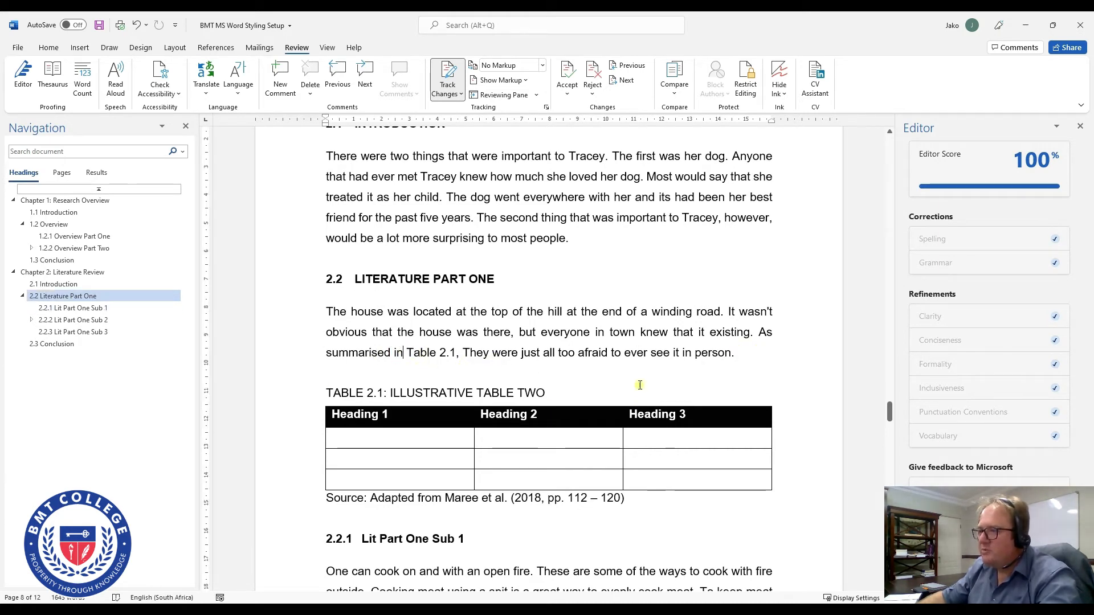
Insert several blank lines above the Table 2.1 caption and remove them again, keeping the original blank line.
click(561, 383)
click(334, 387)
scroll(576, 439, down, 2)
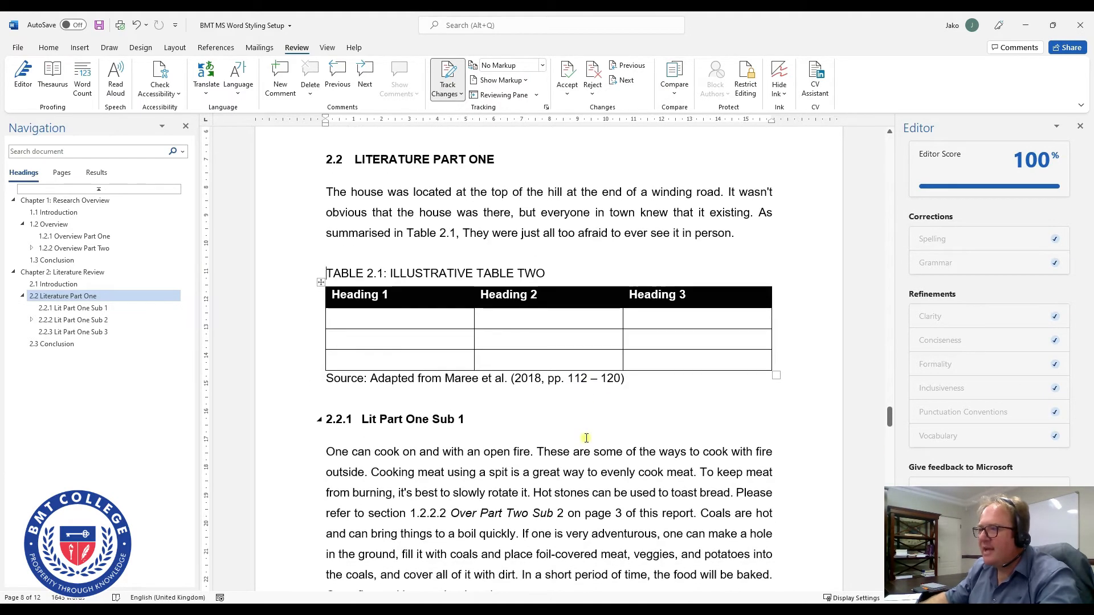
key(Return)
key(Return)
key(Return)
key(Return)
key(Return)
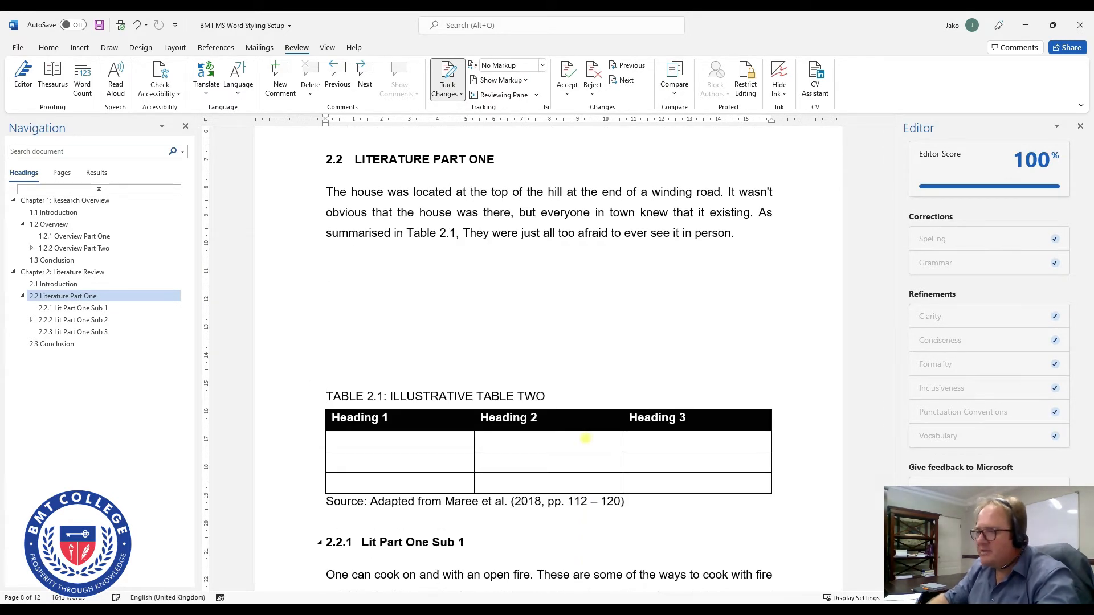
key(BackSpace)
key(BackSpace)
key(BackSpace)
key(BackSpace)
key(BackSpace)
key(BackSpace)
key(BackSpace)
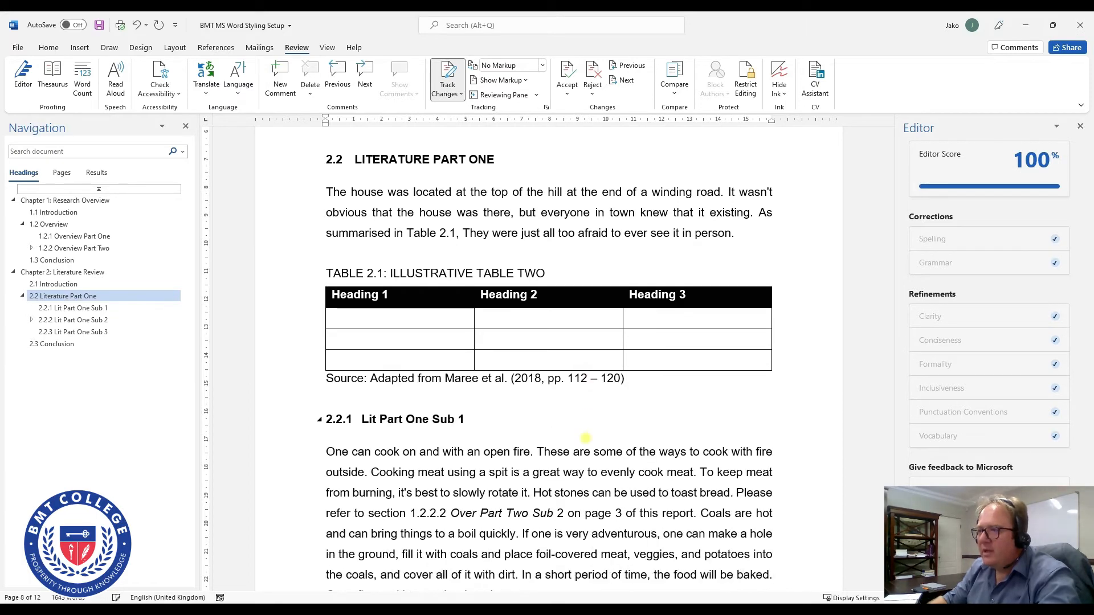
key(Return)
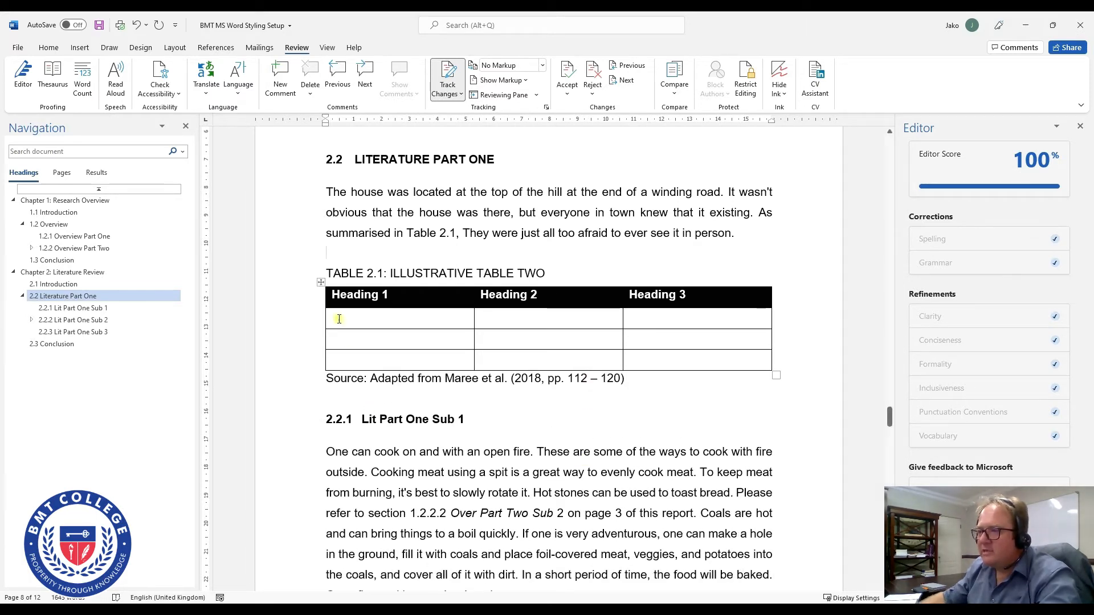
Push Table 2.1 further down with a long run of blank lines above its caption.
click(324, 273)
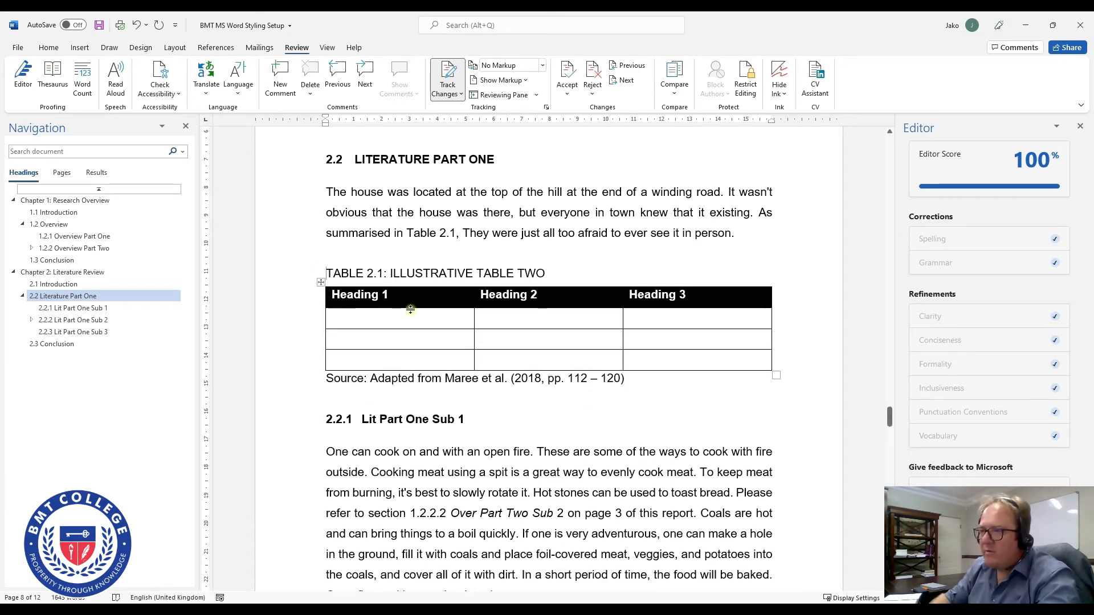
key(Return)
key(Return)
key(Return)
key(Return)
key(Return)
key(Return)
key(Return)
key(Return)
scroll(408, 349, down, 3)
key(Return)
key(Return)
key(Return)
key(Return)
key(Return)
key(Return)
key(Return)
key(Return)
key(Return)
Remove the extra blank lines so only one remains between the section 2.2 paragraph and the Table 2.1 caption.
key(BackSpace)
key(BackSpace)
key(BackSpace)
key(BackSpace)
key(BackSpace)
key(BackSpace)
key(BackSpace)
key(BackSpace)
key(BackSpace)
key(BackSpace)
key(BackSpace)
key(BackSpace)
key(BackSpace)
key(BackSpace)
key(BackSpace)
key(BackSpace)
key(BackSpace)
key(BackSpace)
key(BackSpace)
key(BackSpace)
key(BackSpace)
key(BackSpace)
key(BackSpace)
key(BackSpace)
key(BackSpace)
key(BackSpace)
key(BackSpace)
key(BackSpace)
key(BackSpace)
key(BackSpace)
key(Return)
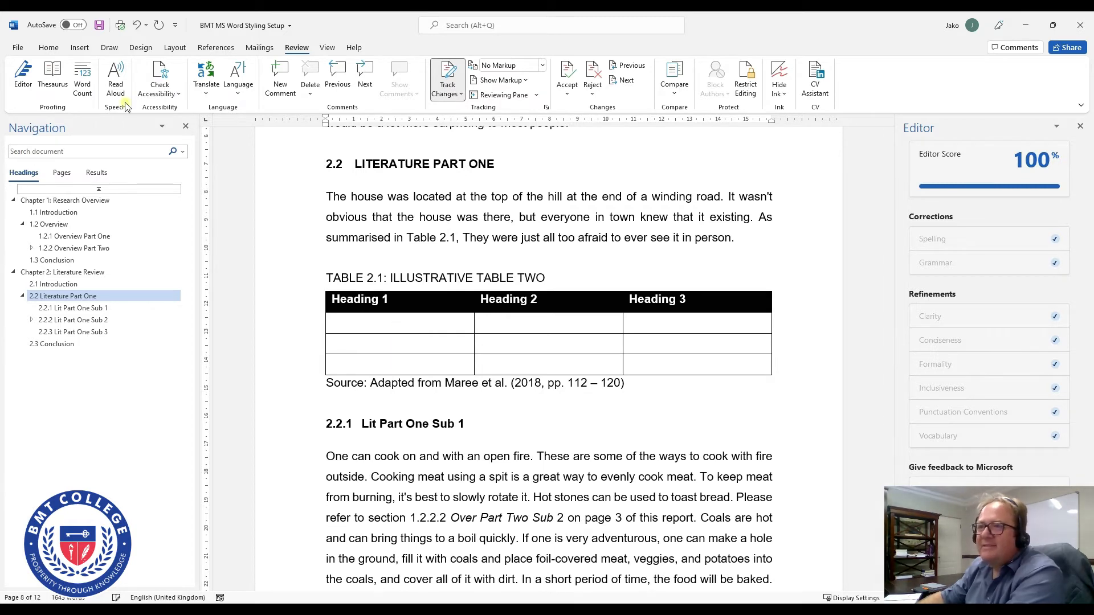
Insert a page break directly before the Table 2.1 caption to start the table on a new page.
click(175, 48)
click(156, 65)
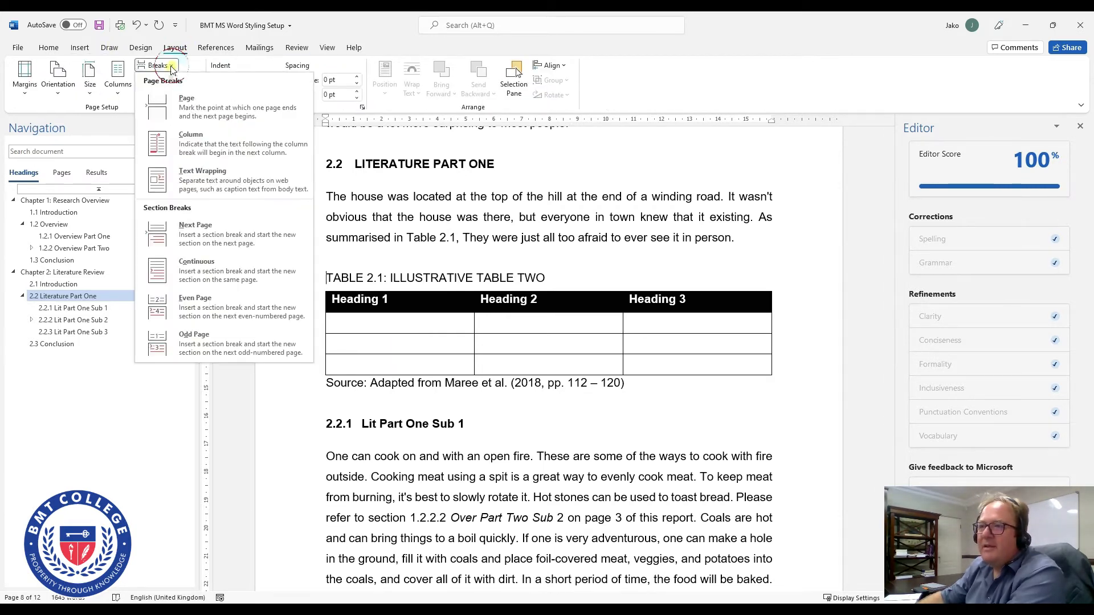
click(167, 108)
scroll(374, 359, down, 2)
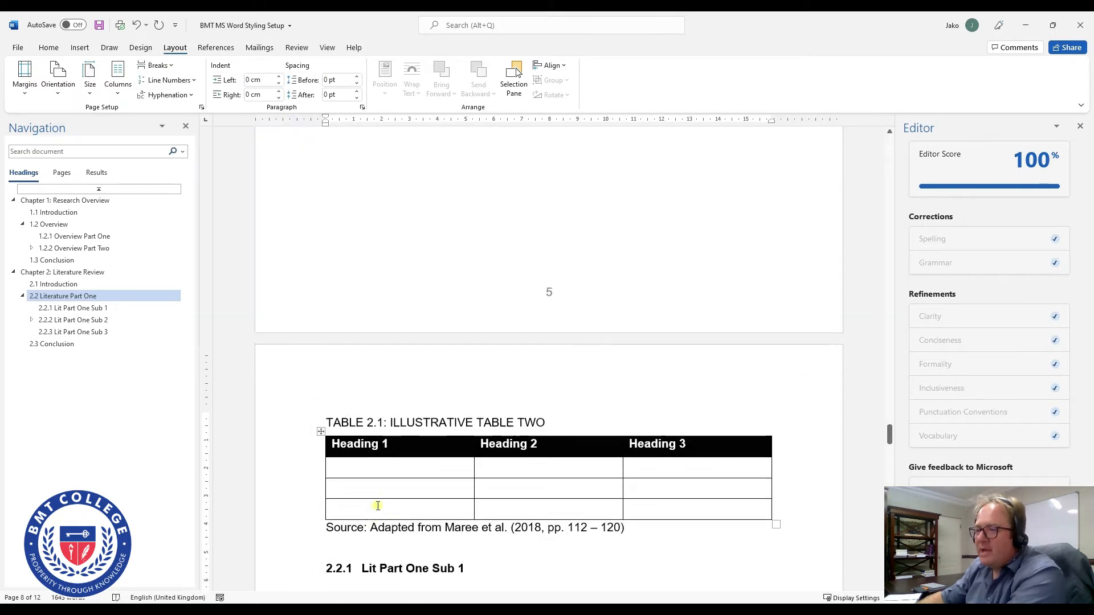
Update the Table 2.1 cross-reference field in the section 2.2 paragraph.
scroll(375, 465, up, 10)
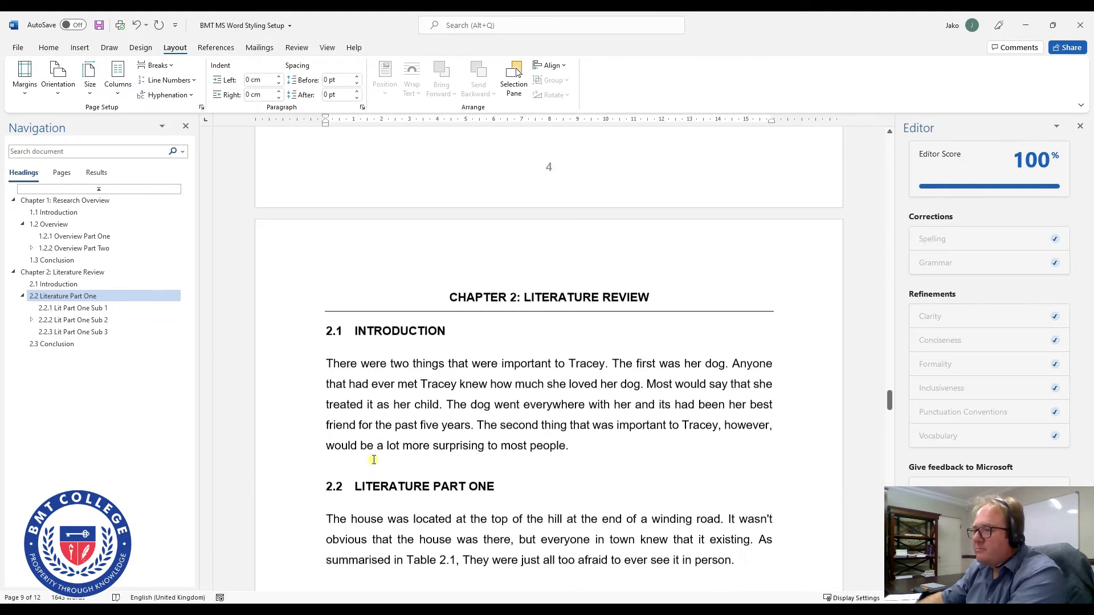
scroll(374, 459, down, 3)
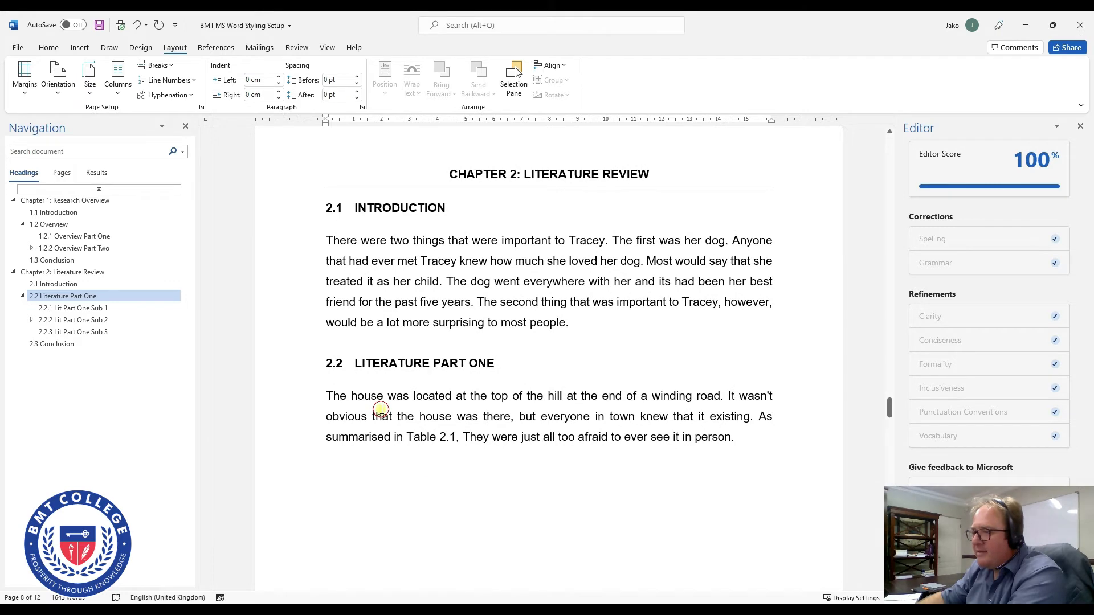
drag(381, 411, 450, 436)
right_click(433, 431)
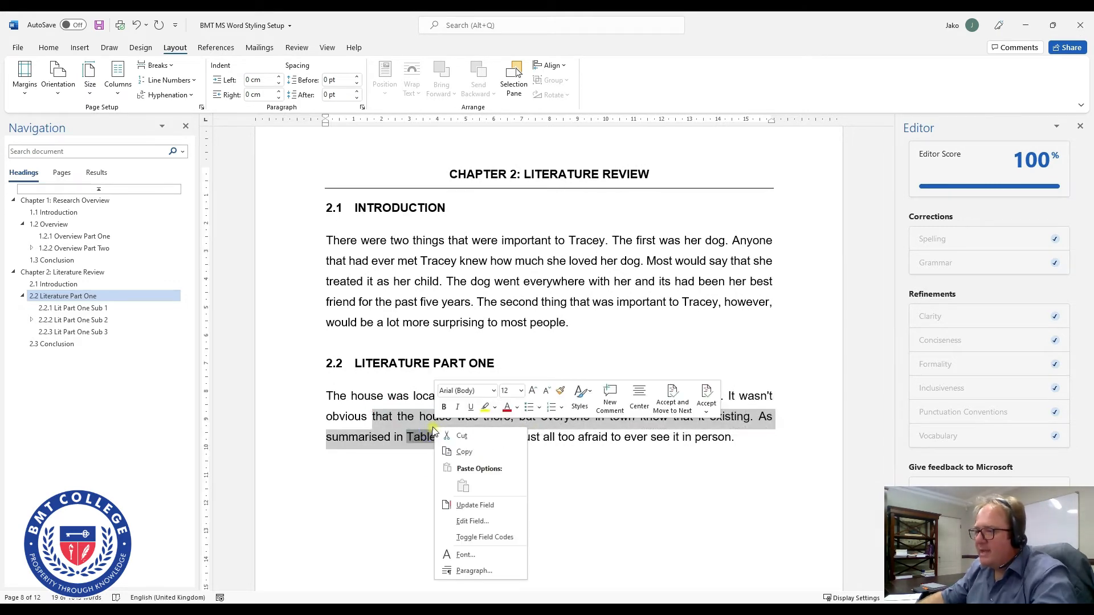
click(475, 505)
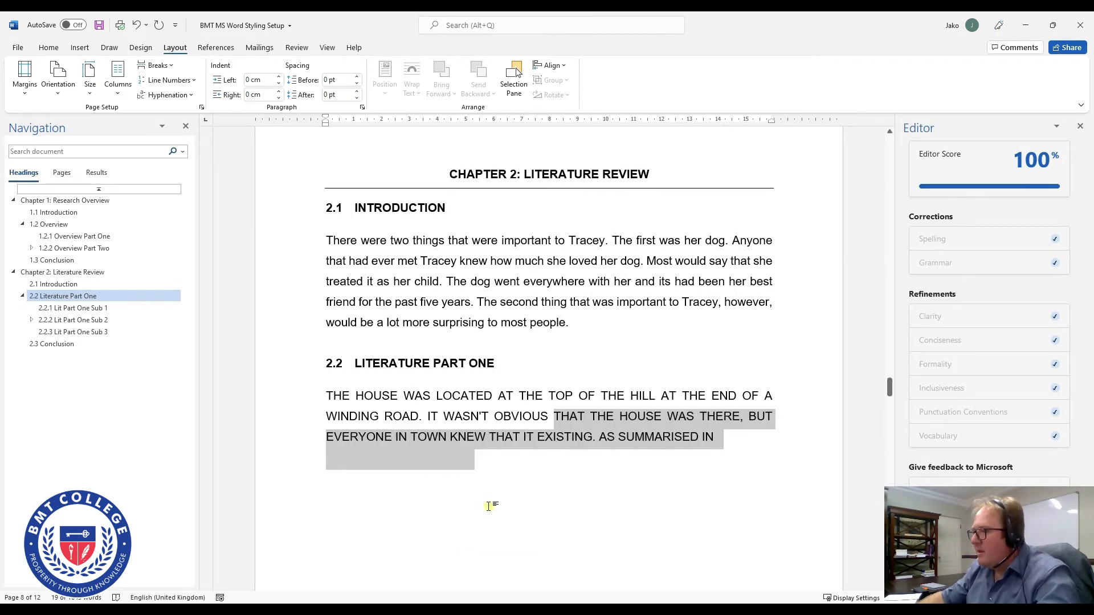
click(489, 507)
Examine how the updated Table 2.1 cross-reference affects the section 2.2 paragraph, its page breaks and the table caption.
scroll(484, 501, down, 10)
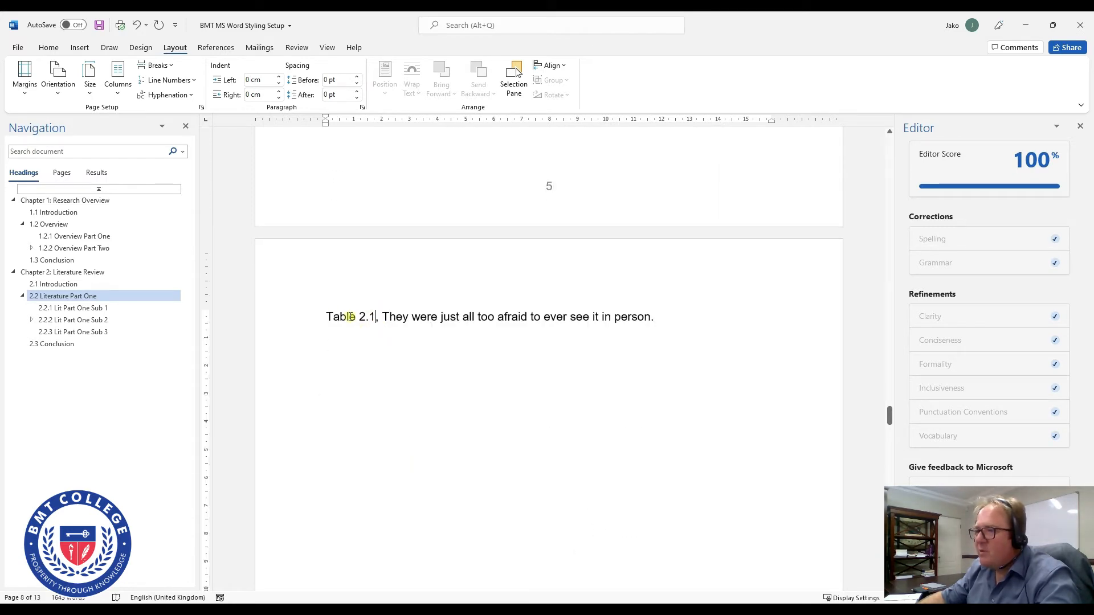
click(313, 316)
click(399, 317)
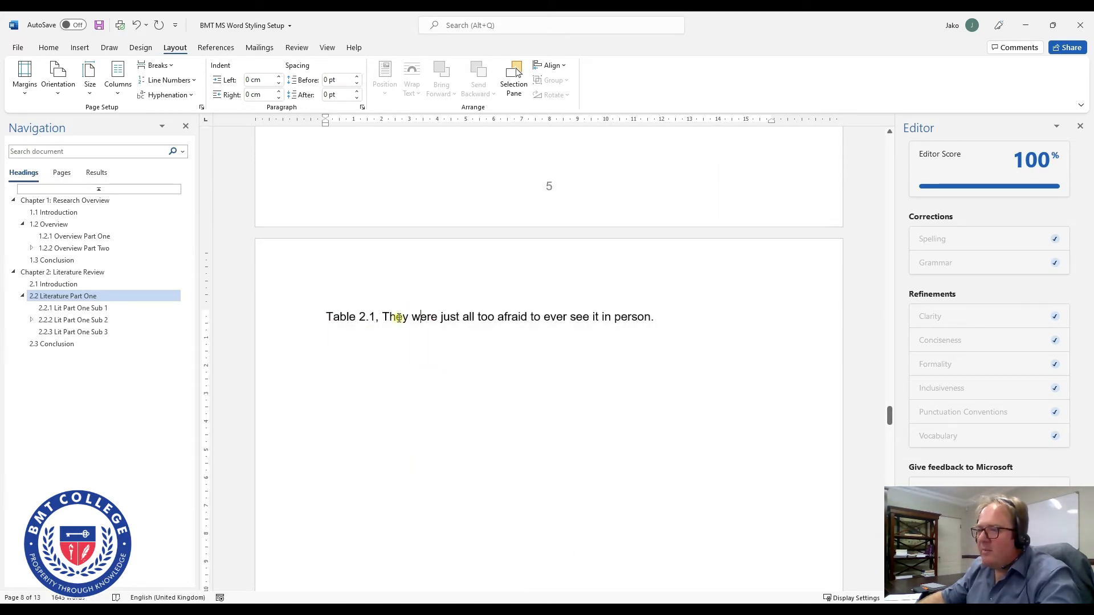
key(ctrl+Return)
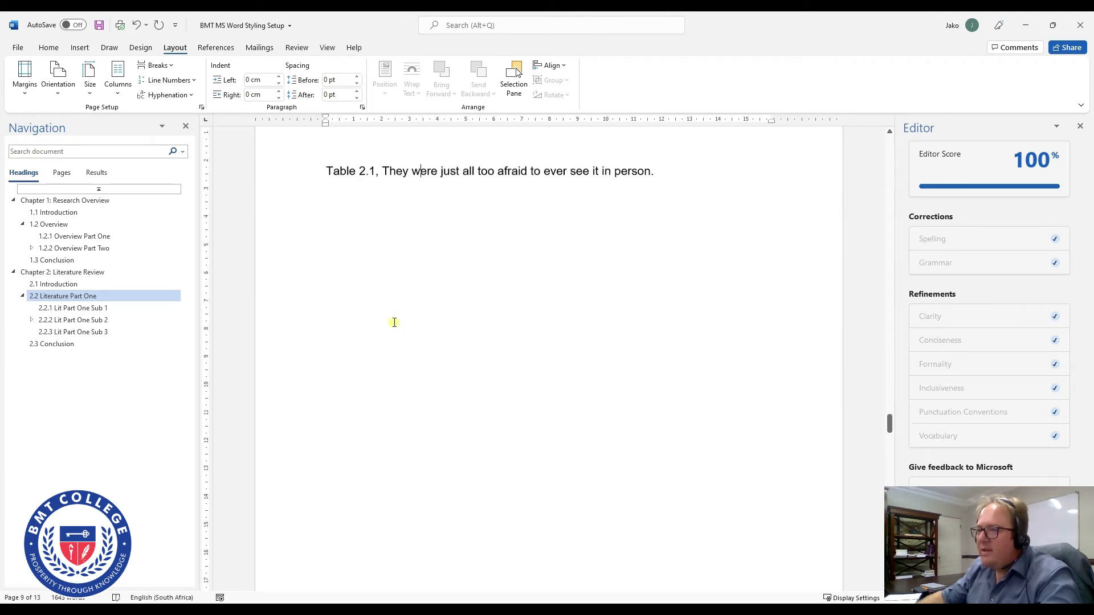
scroll(393, 321, up, 3)
scroll(403, 364, down, 9)
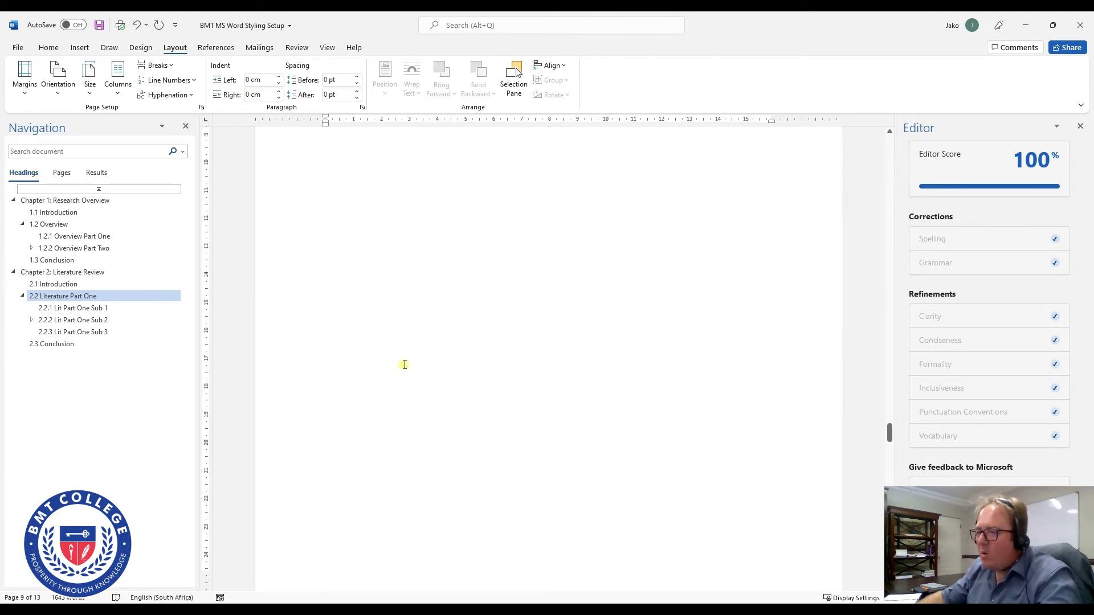
scroll(365, 484, down, 1)
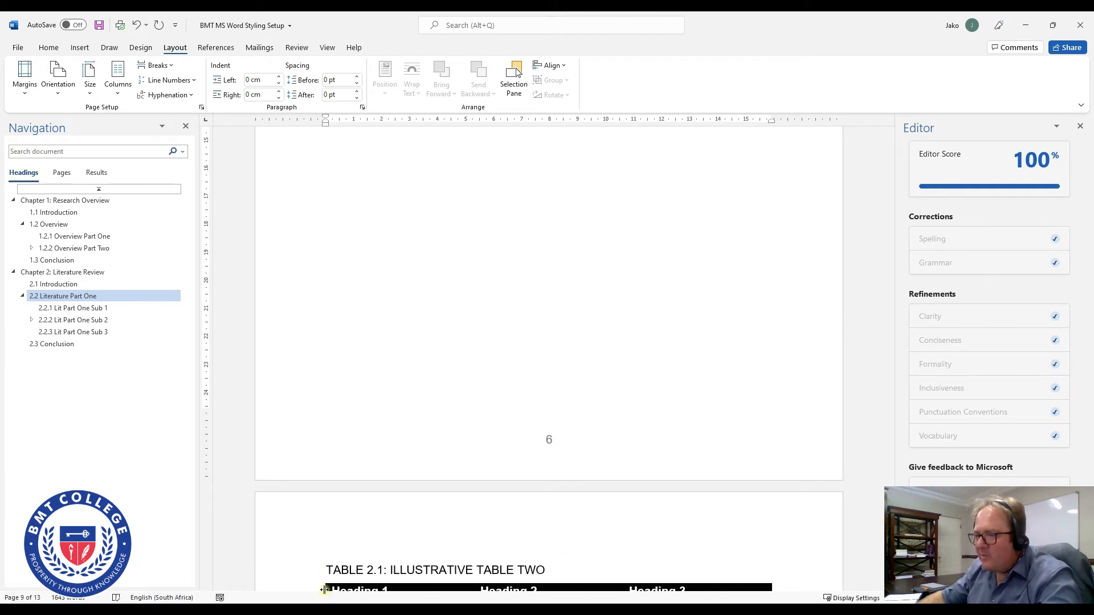
click(328, 567)
click(329, 568)
scroll(414, 526, up, 15)
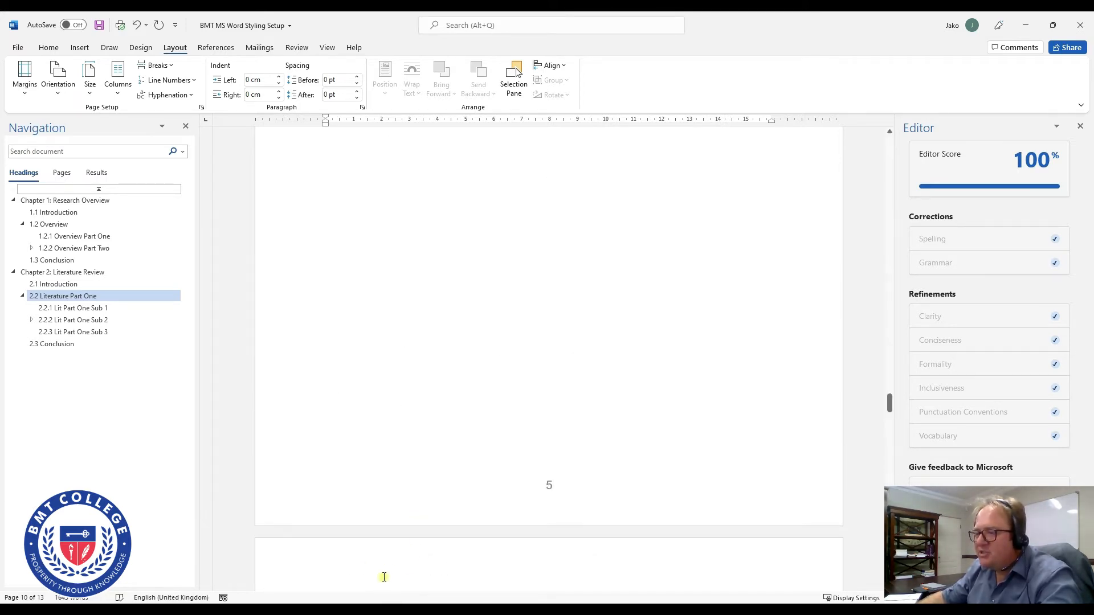
scroll(390, 569, down, 3)
click(352, 444)
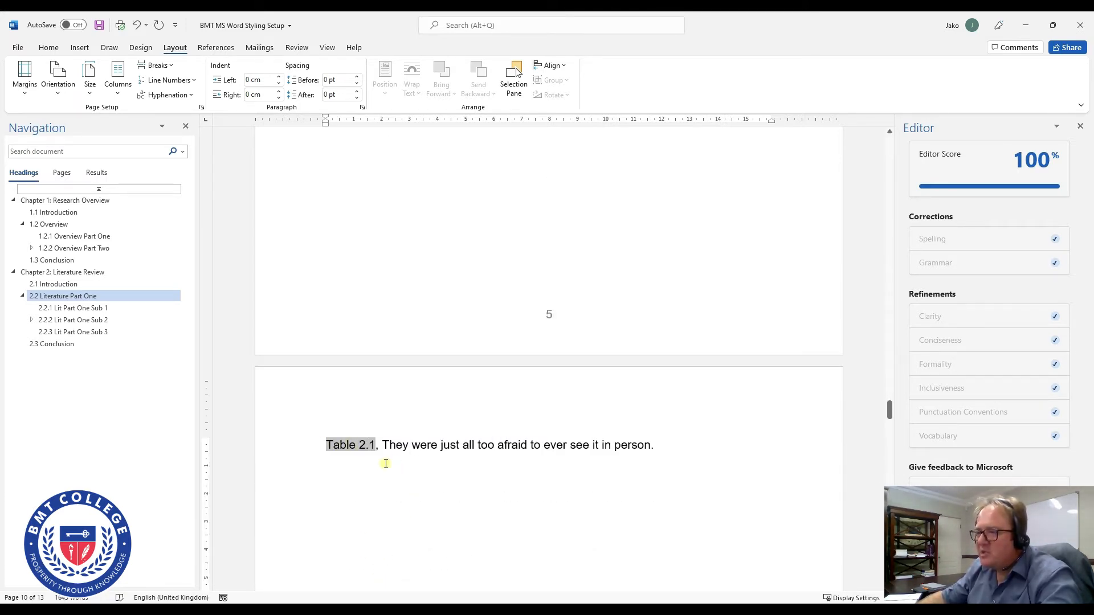
scroll(385, 463, up, 12)
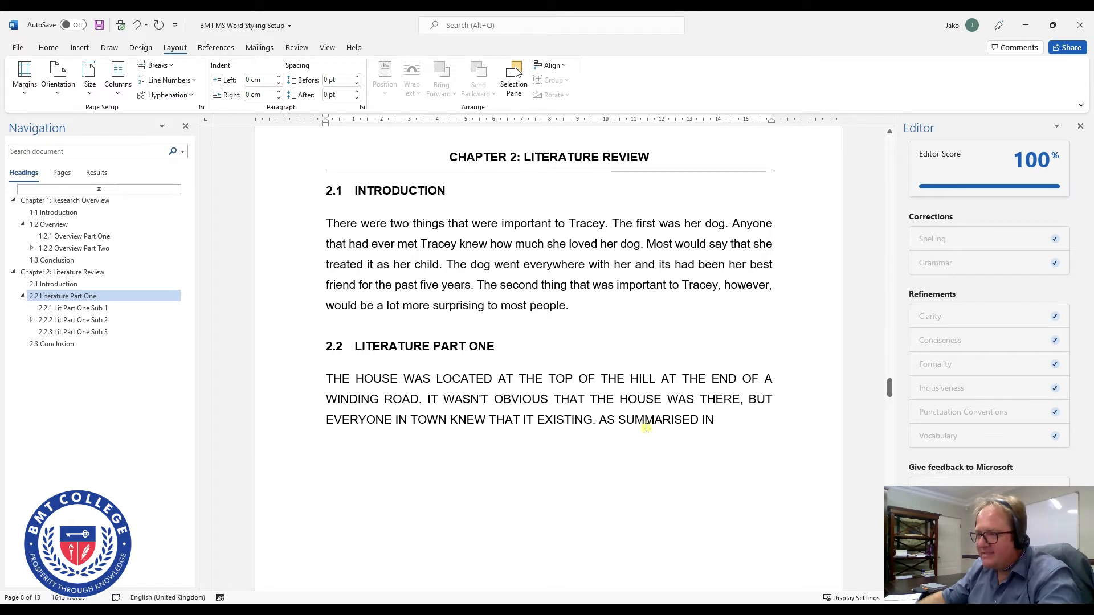
Undo the cross-reference update and the page break before the Table 2.1 caption.
key(ctrl+z)
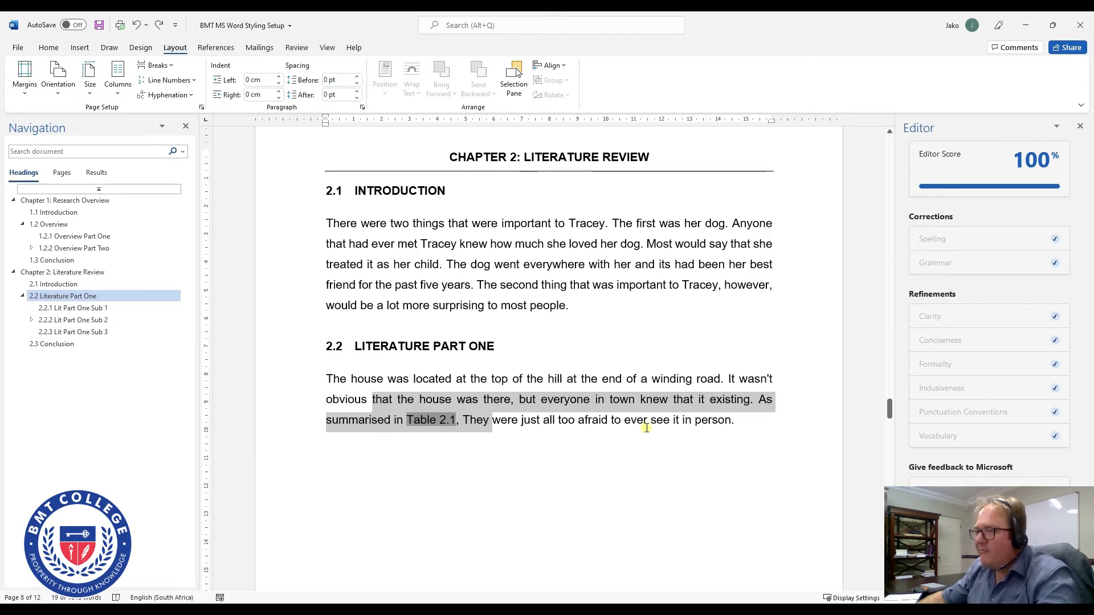
key(ctrl+z)
click(408, 459)
key(Home)
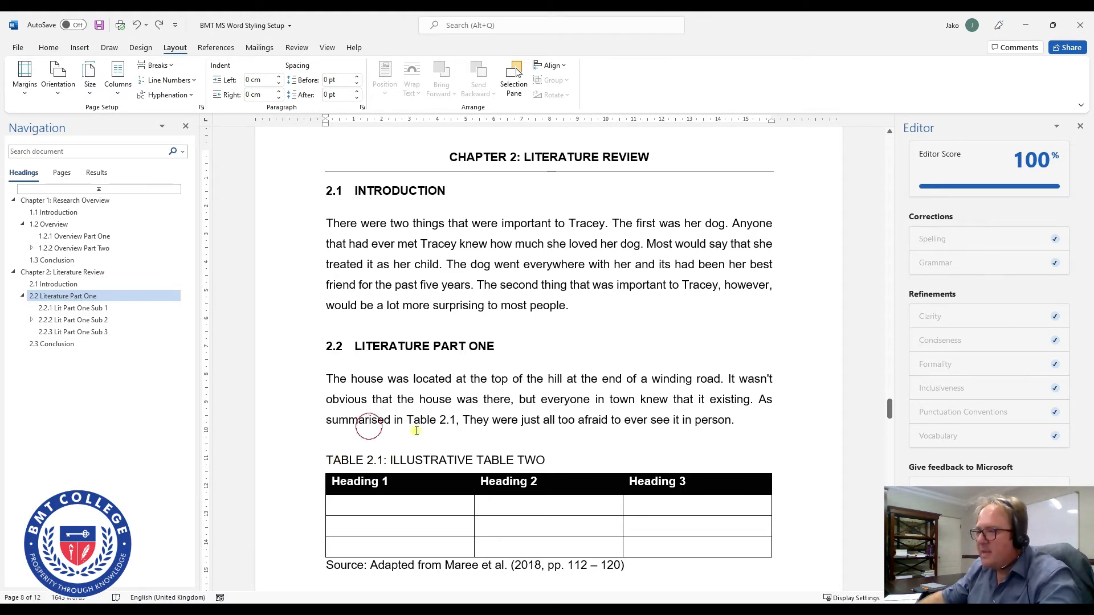
Try to update the Table 2.1 cross-reference field within the section 2.2 paragraph and undo the update.
drag(606, 401, 455, 421)
click(339, 388)
drag(339, 387, 512, 428)
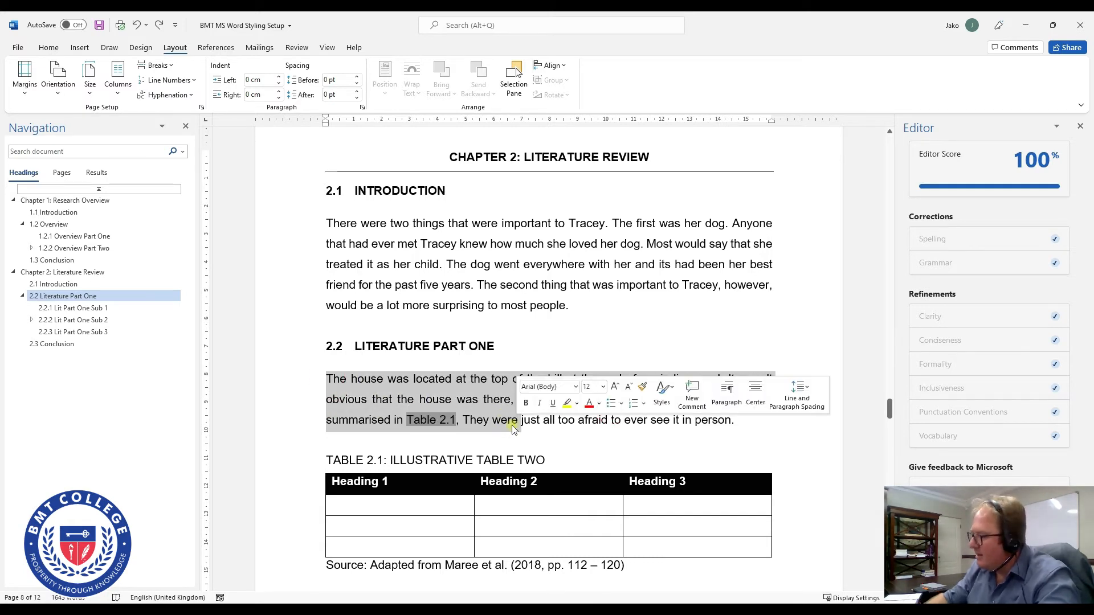
right_click(471, 411)
click(516, 486)
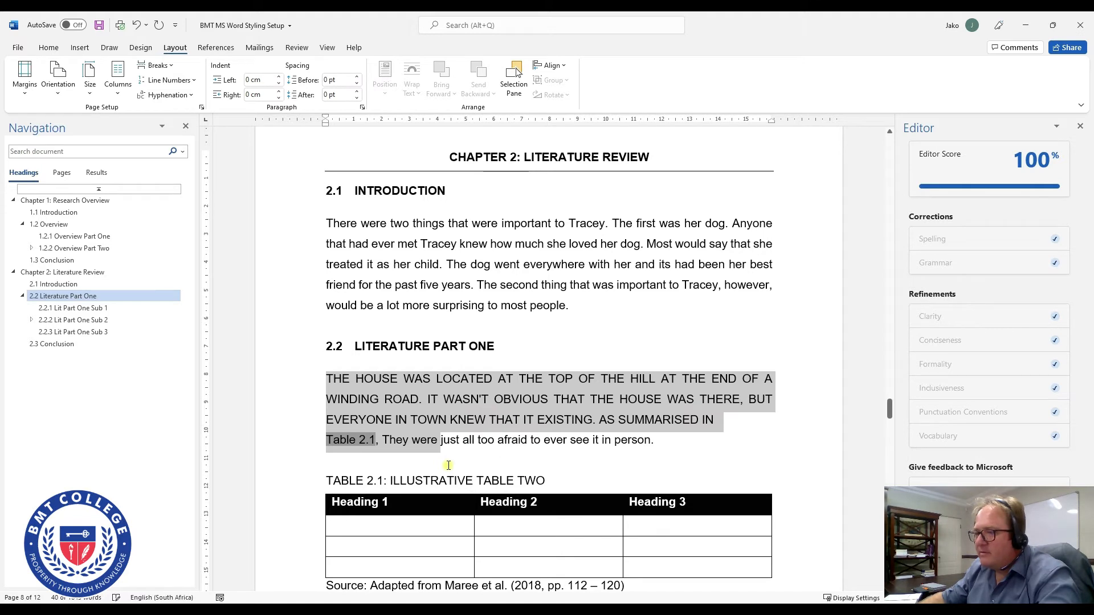
key(ctrl+z)
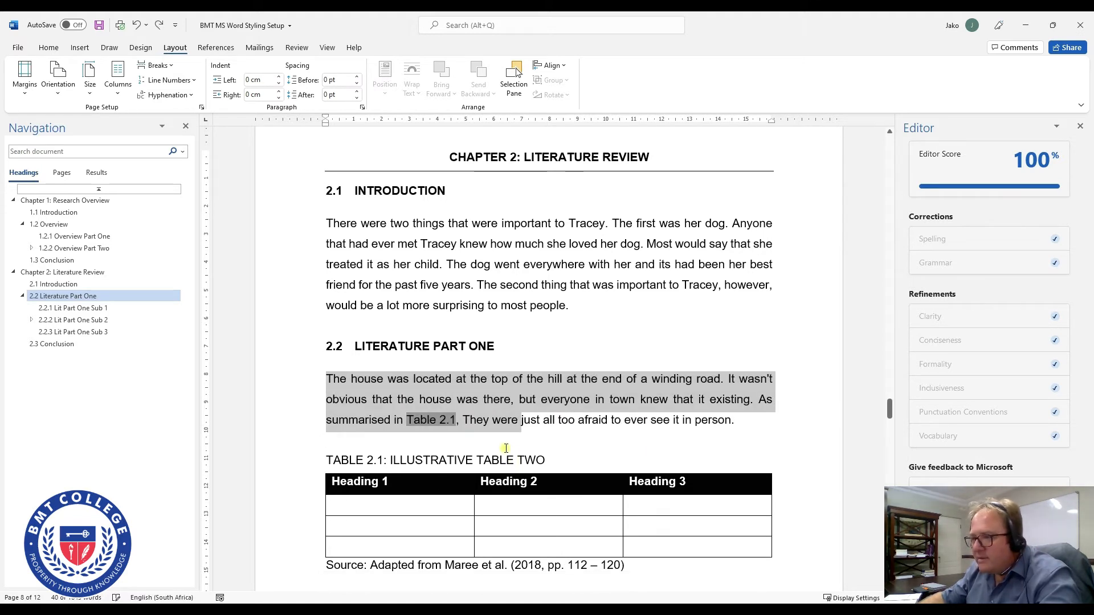
Remove the empty paragraph above the Table 2.1 caption and insert a fresh one between the section 2.2 paragraph and the caption.
click(439, 459)
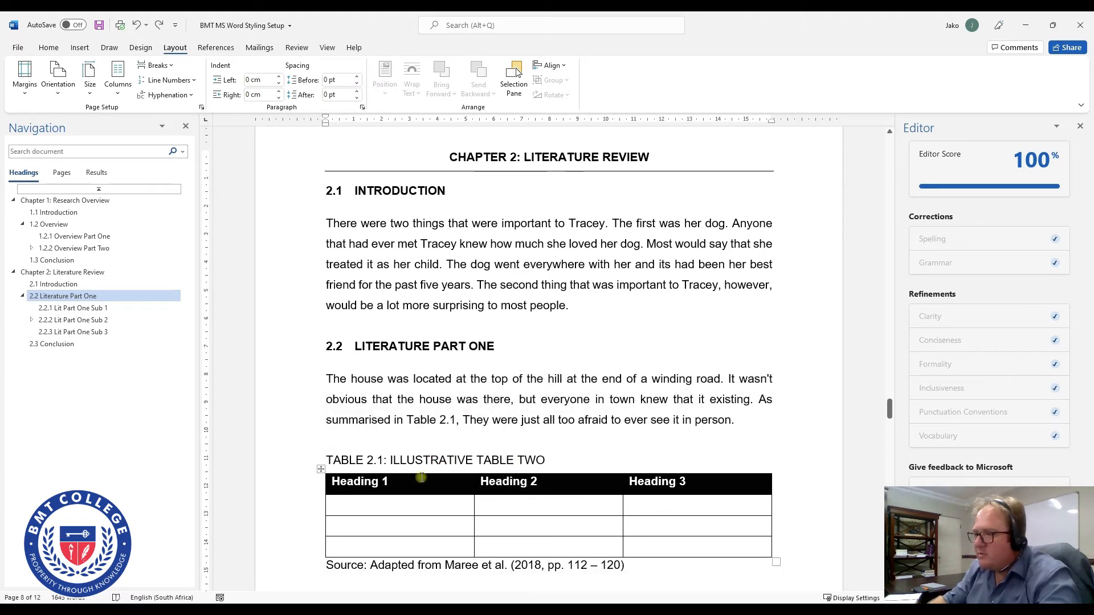
key(Home)
key(BackSpace)
key(End)
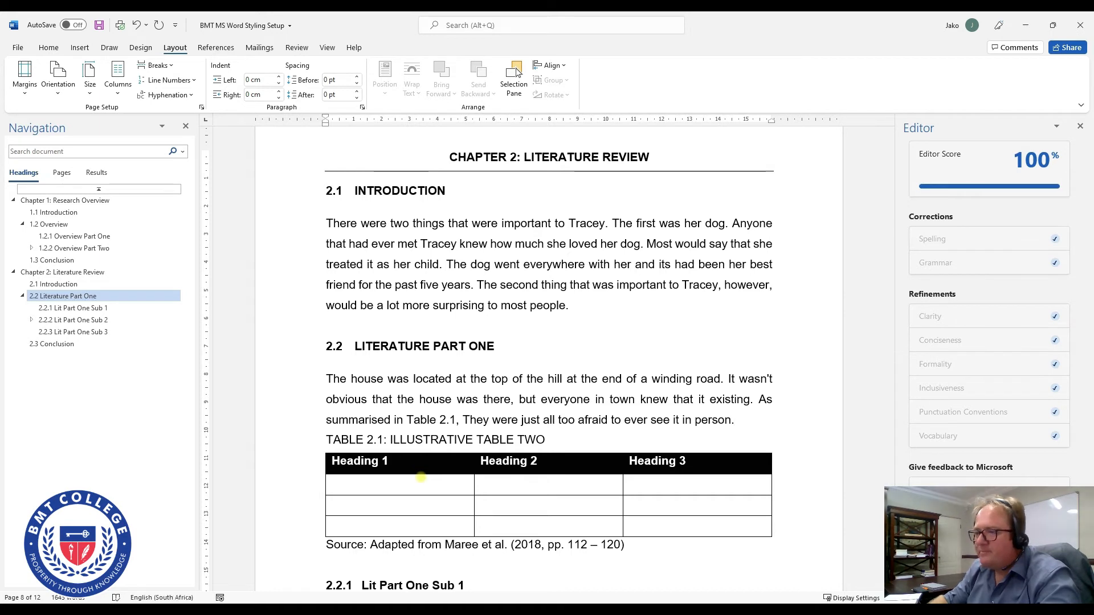
key(Return)
Update the Table 2.1 cross-reference field in the section 2.2 paragraph and check the paragraph end and the caption start.
drag(491, 420, 336, 380)
right_click(357, 377)
click(428, 463)
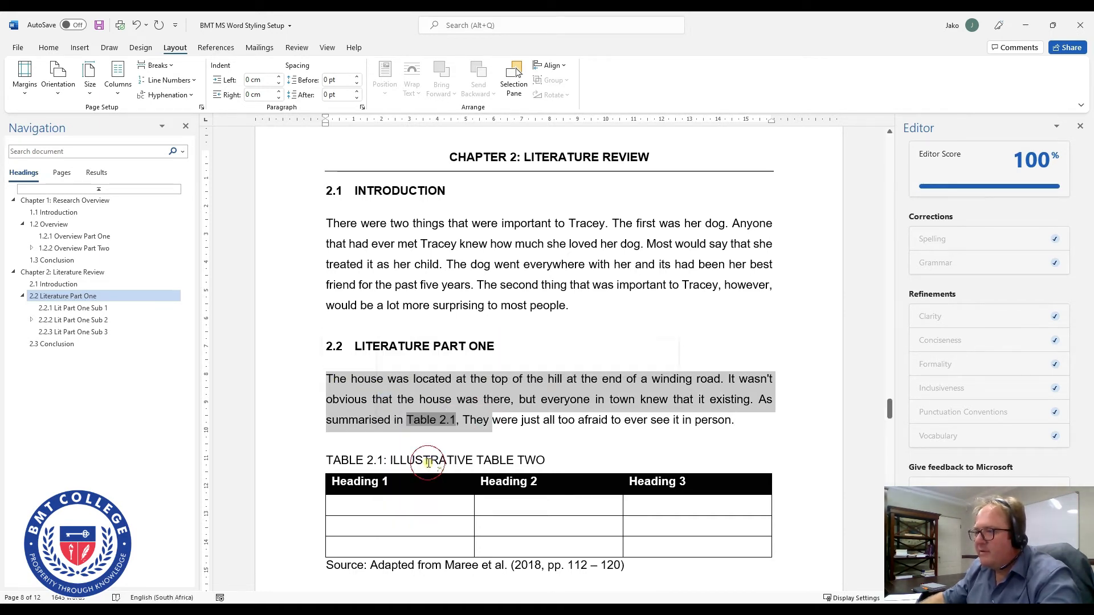
click(482, 423)
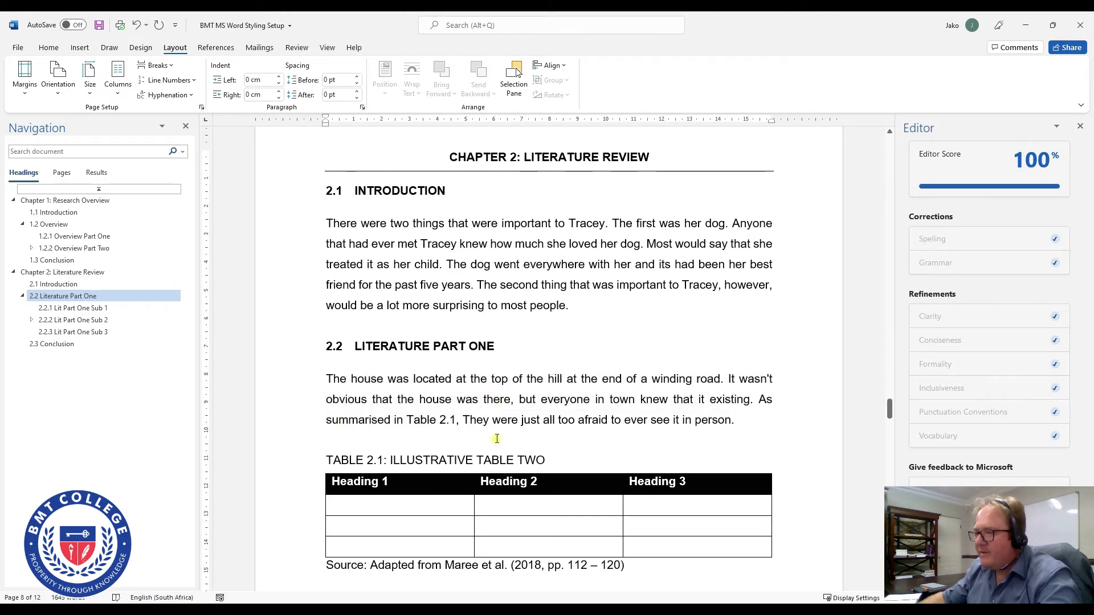
click(743, 420)
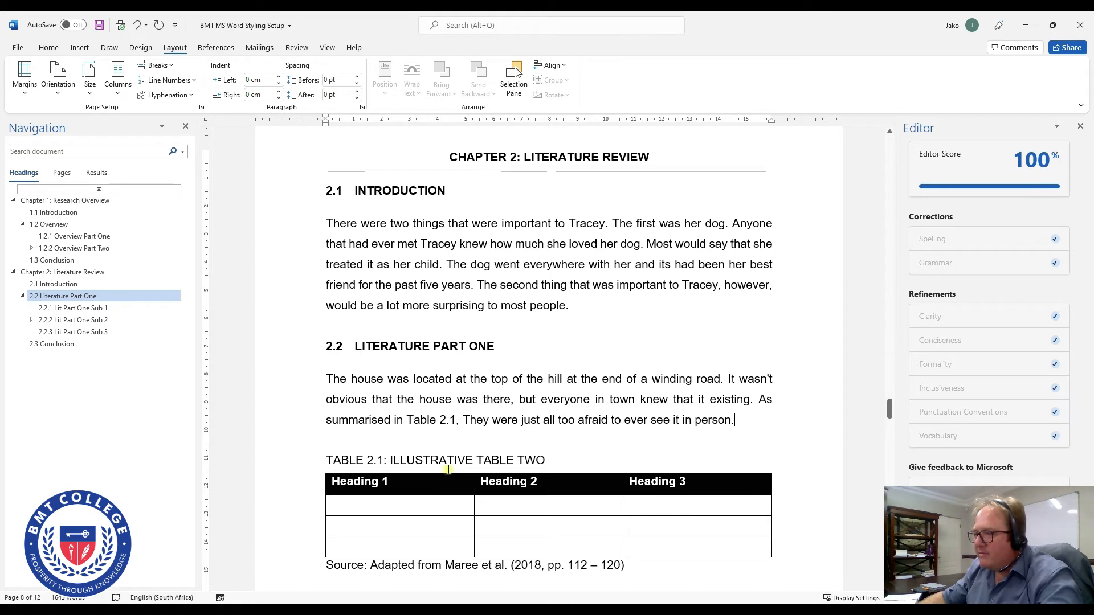
click(331, 456)
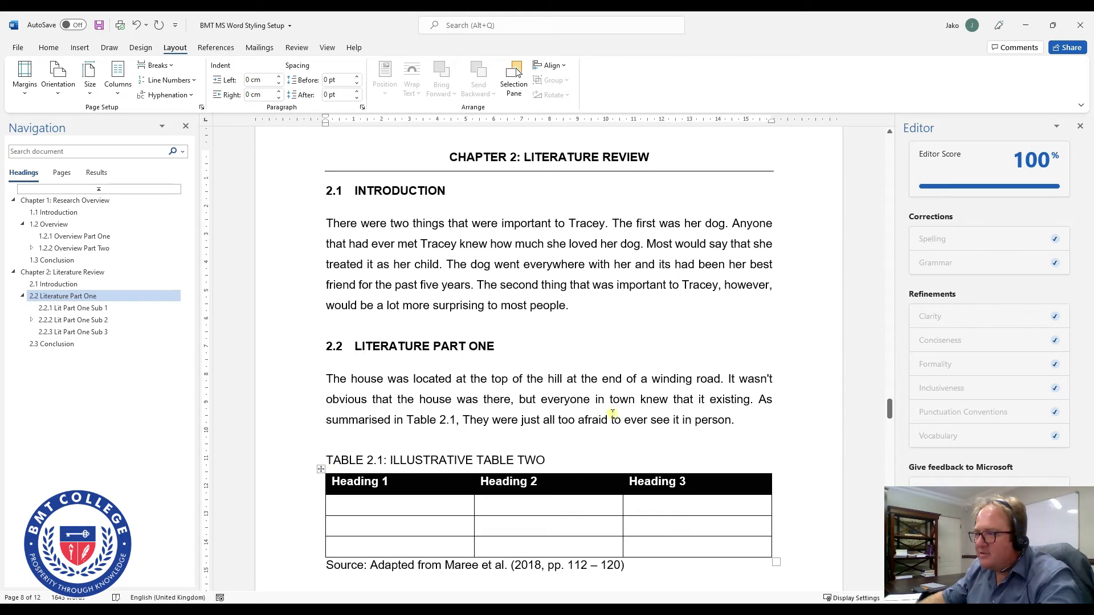
drag(650, 420, 335, 378)
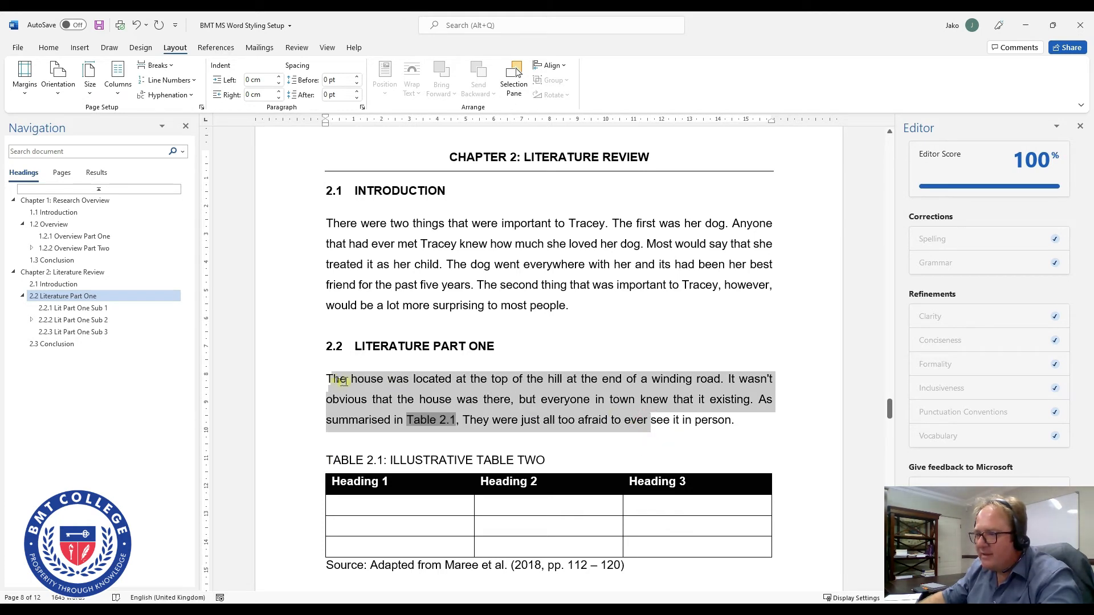
click(401, 450)
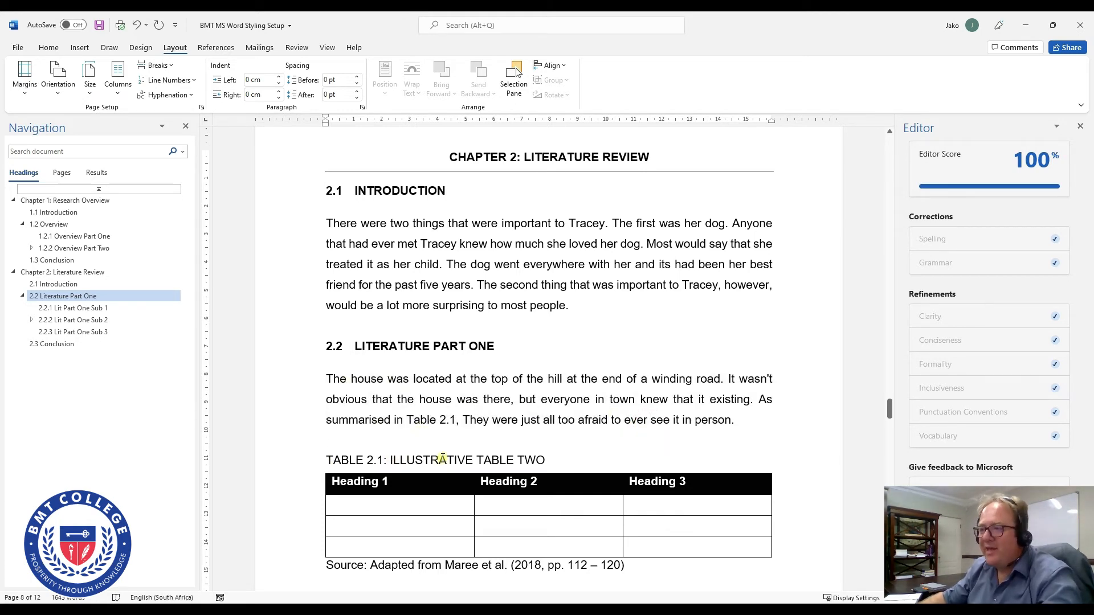
Add several empty lines below the section 2.2 paragraph and insert a page break above the Table 2.1 caption.
click(363, 438)
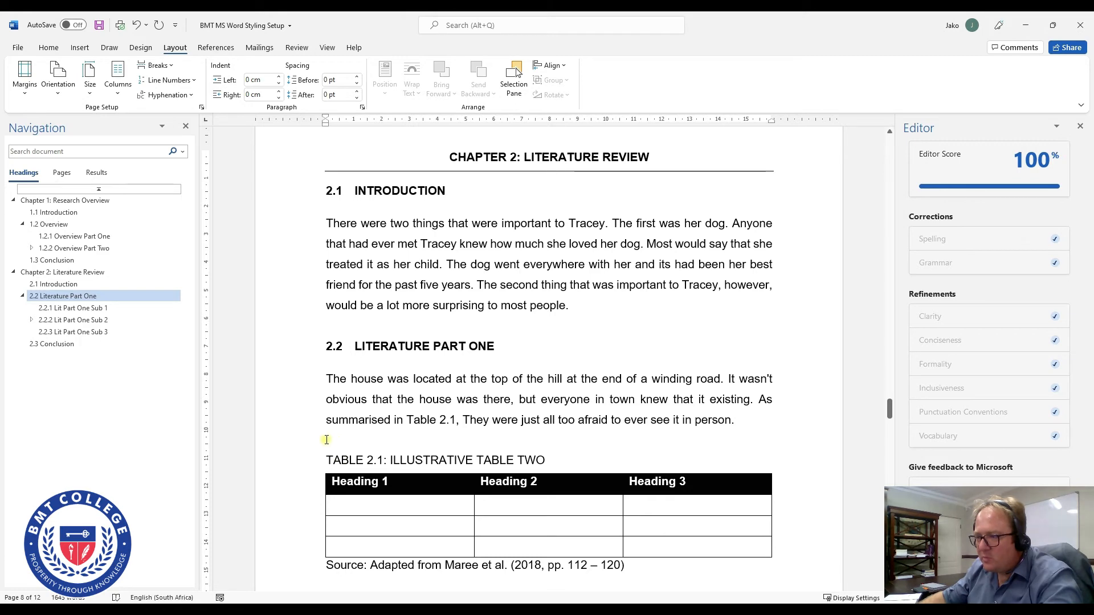
key(Return)
key(Return)
key(Return)
key(Return)
key(Return)
key(Return)
key(Return)
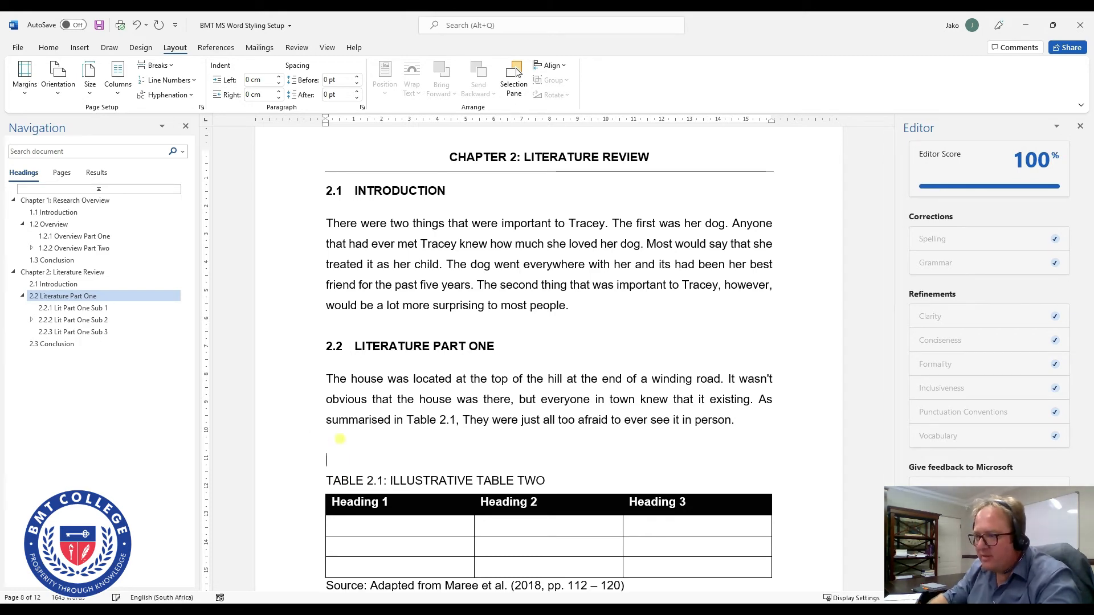
key(Return)
key(Return)
key(Return)
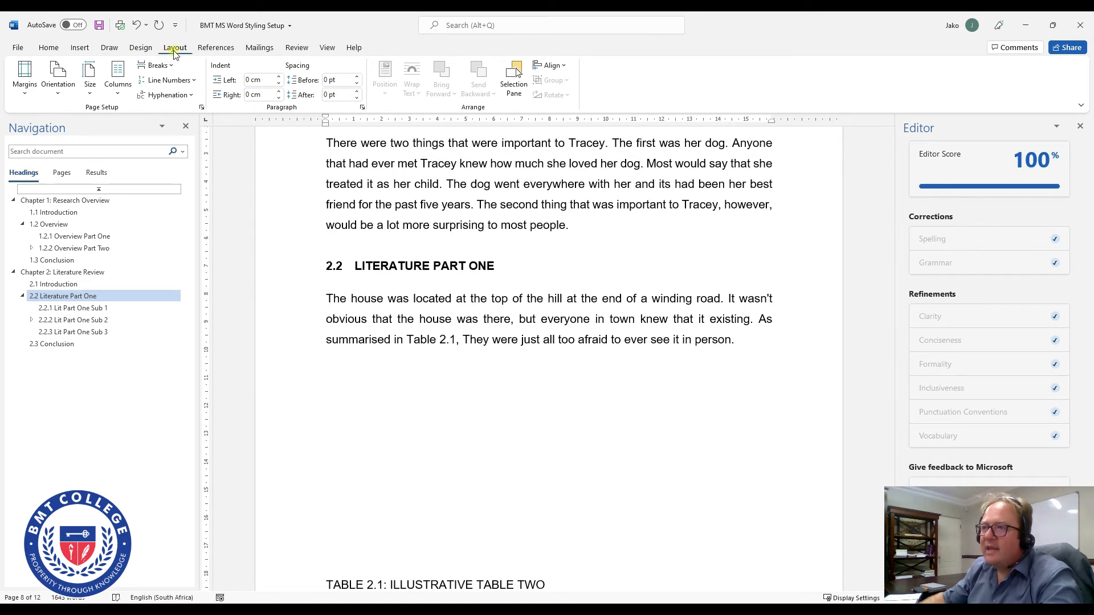
click(157, 65)
click(176, 102)
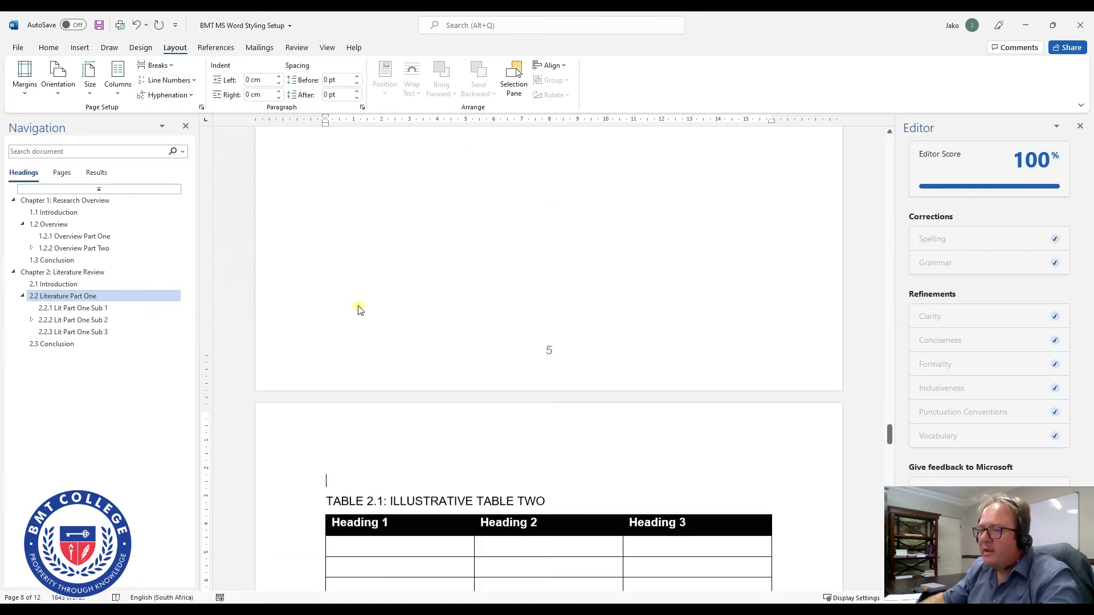
Update the Table 2.1 cross-reference with the page break in place, and check the paragraph and the table on the following page.
scroll(358, 310, up, 5)
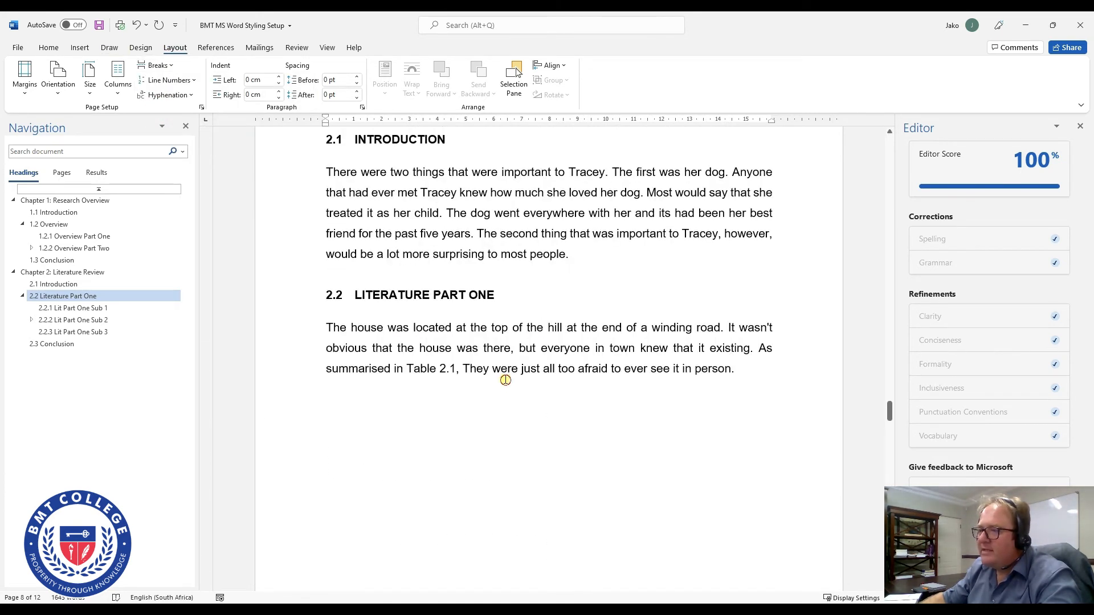
mouse_move(519, 373)
mouse_down()
mouse_move(359, 350)
mouse_move(316, 326)
mouse_up()
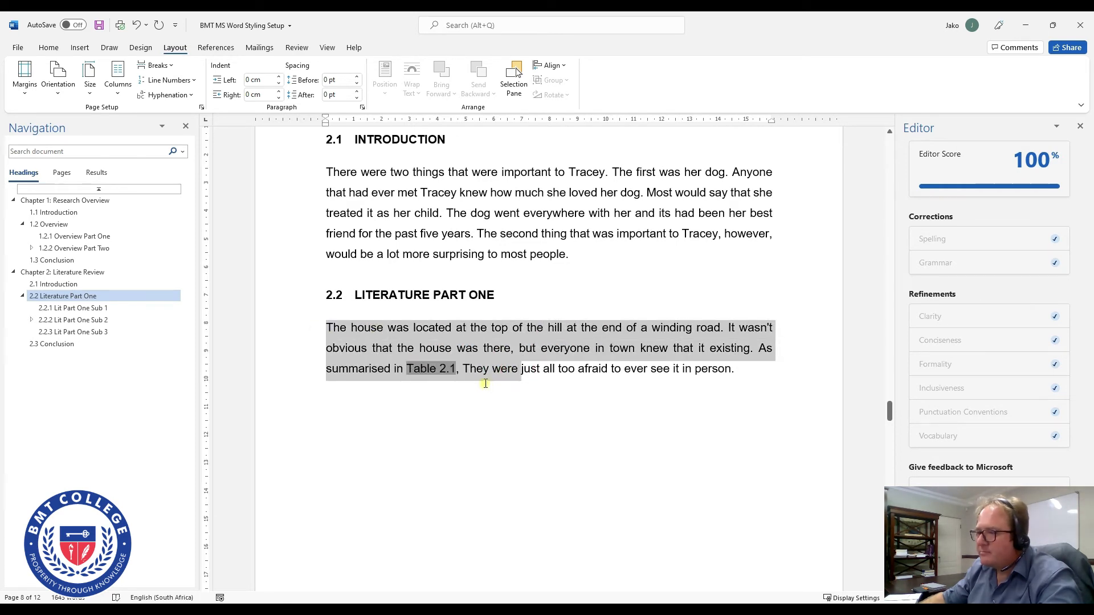
right_click(427, 369)
click(462, 447)
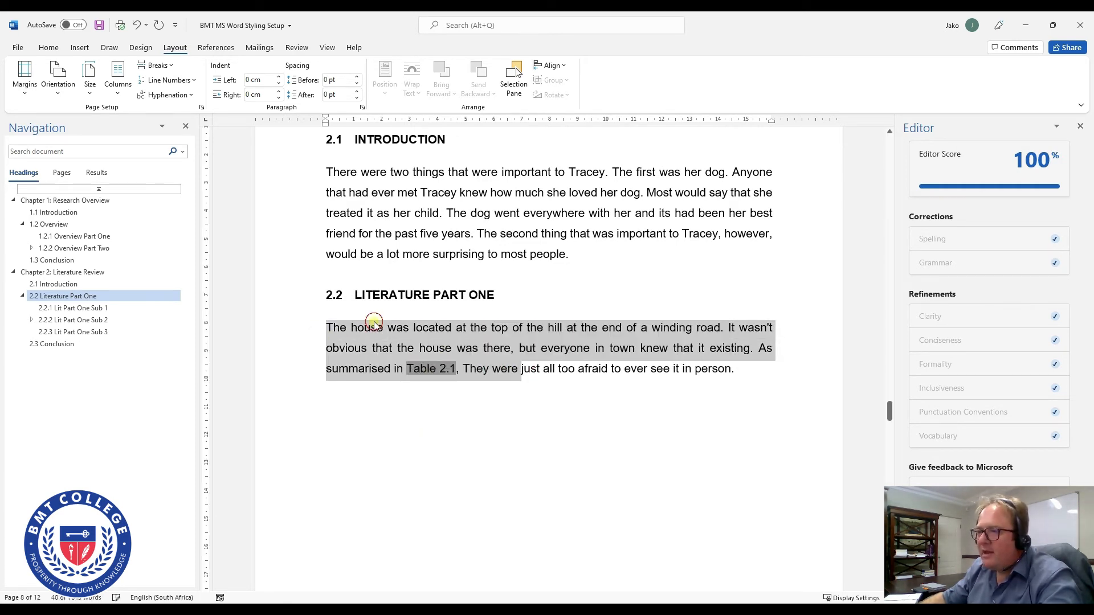
click(374, 323)
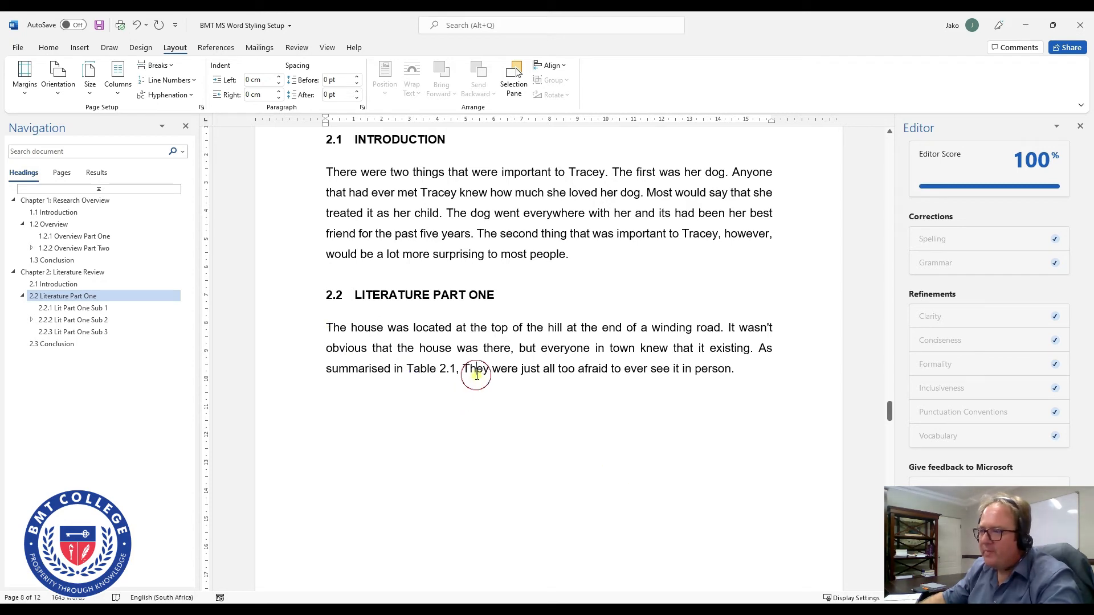
scroll(477, 375, down, 10)
scroll(476, 458, up, 8)
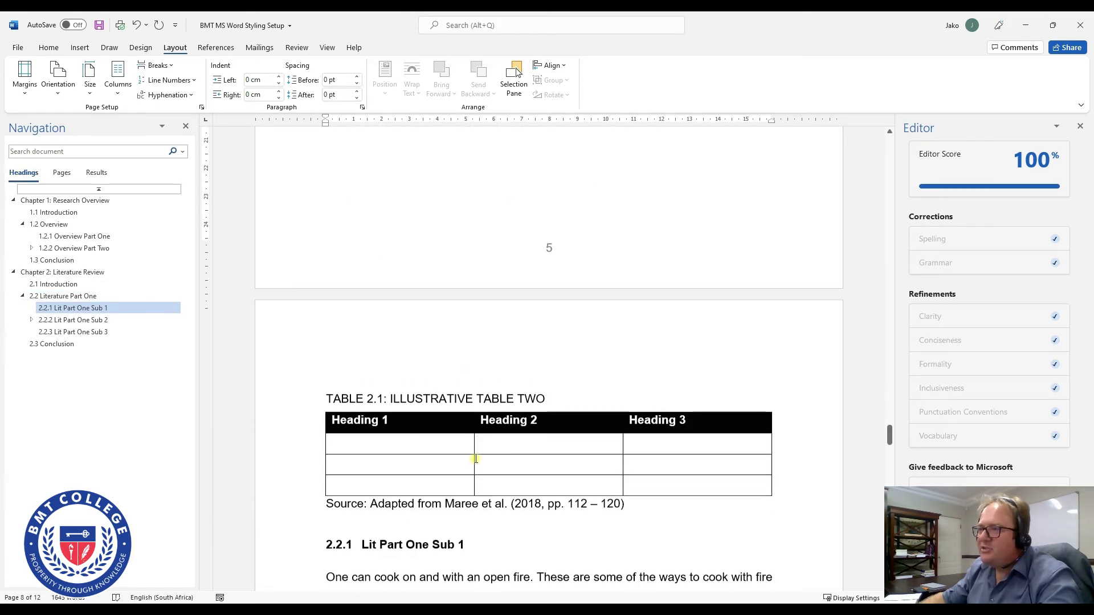
Delete the page break and the extra empty lines between the section 2.2 paragraph and the Table 2.1 caption.
click(367, 321)
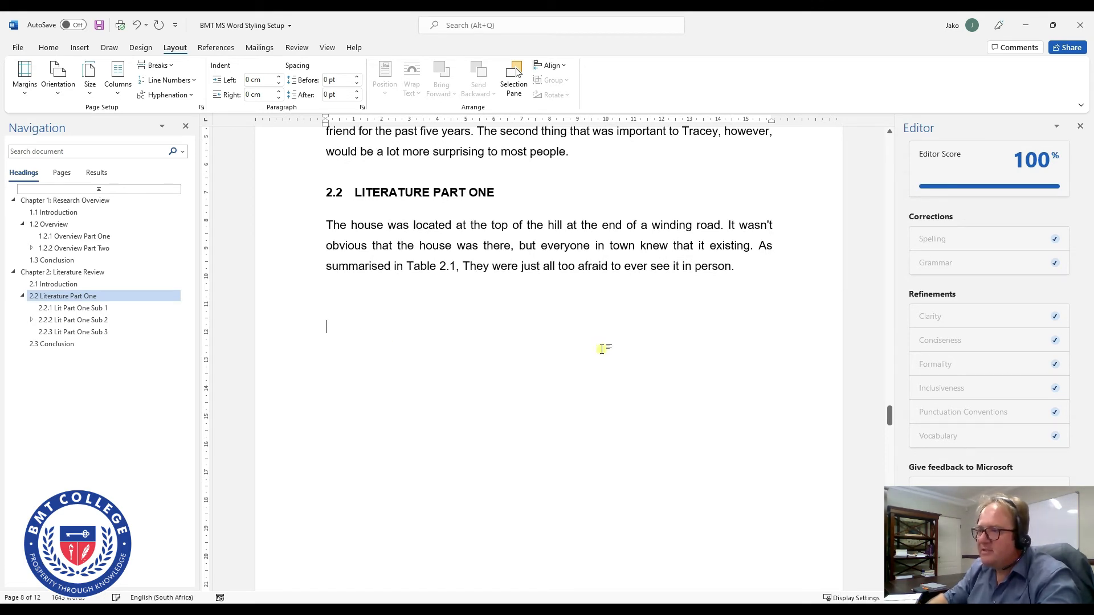
key(Delete)
key(Delete)
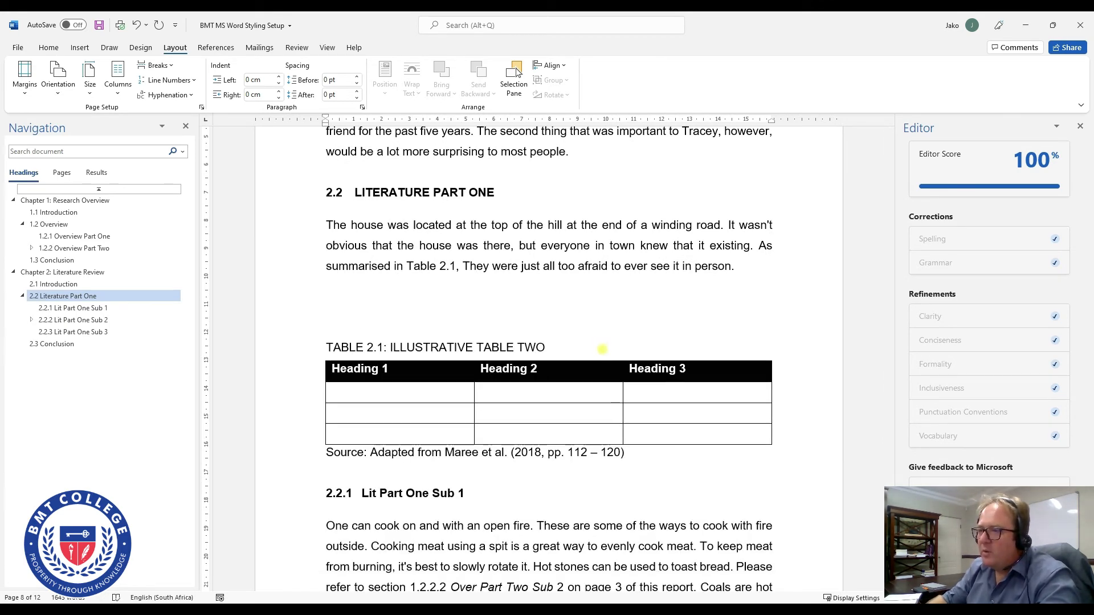
key(Delete)
click(620, 438)
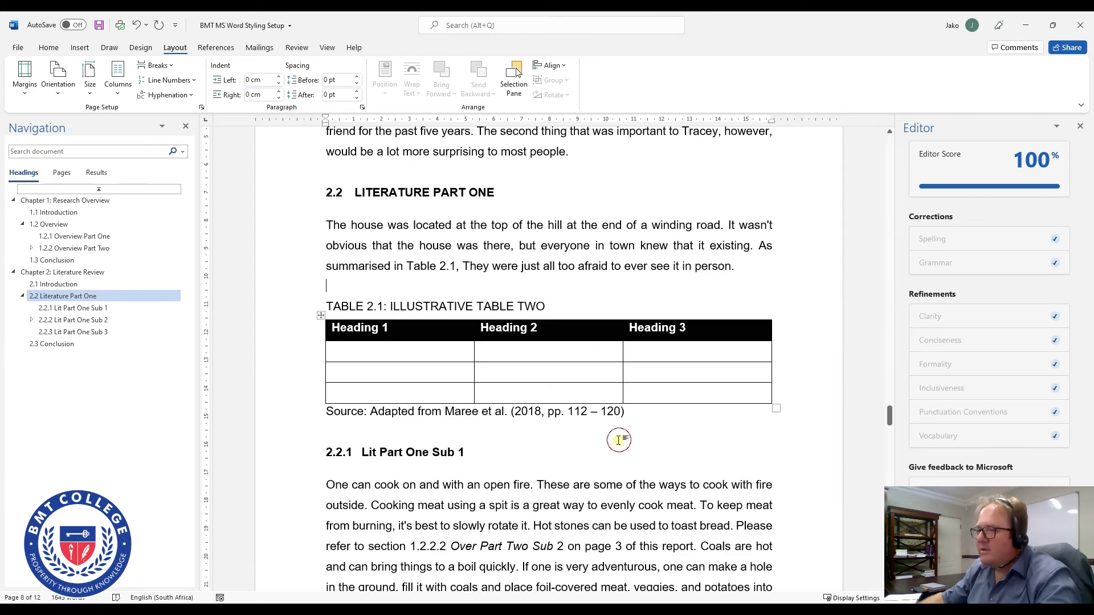
Select the whole document and start updating all of its fields.
scroll(625, 507, up, 5)
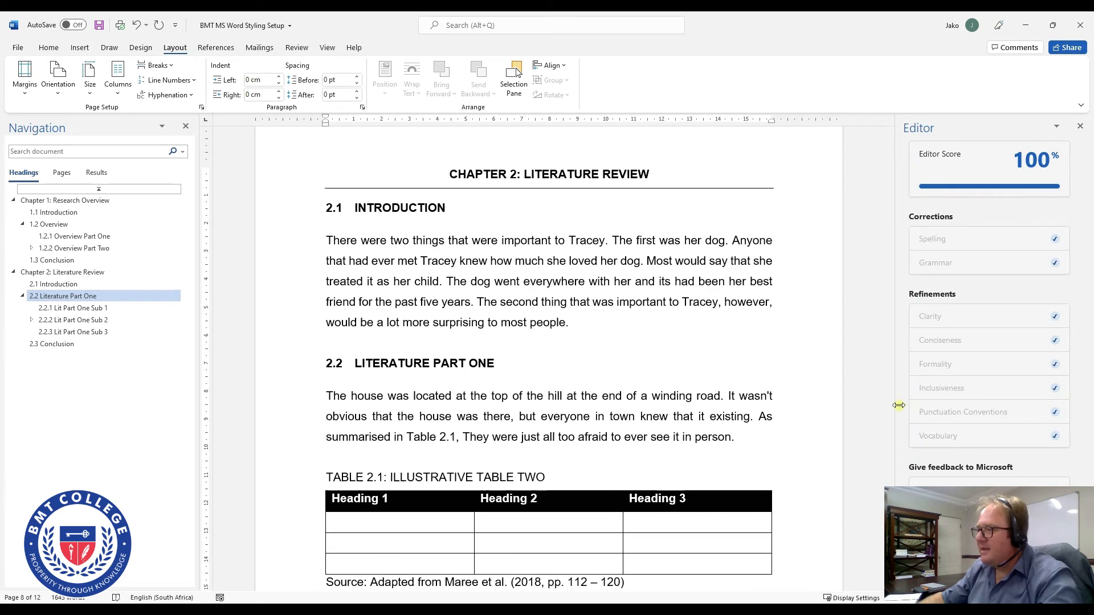
drag(891, 413, 890, 296)
key(ctrl+a)
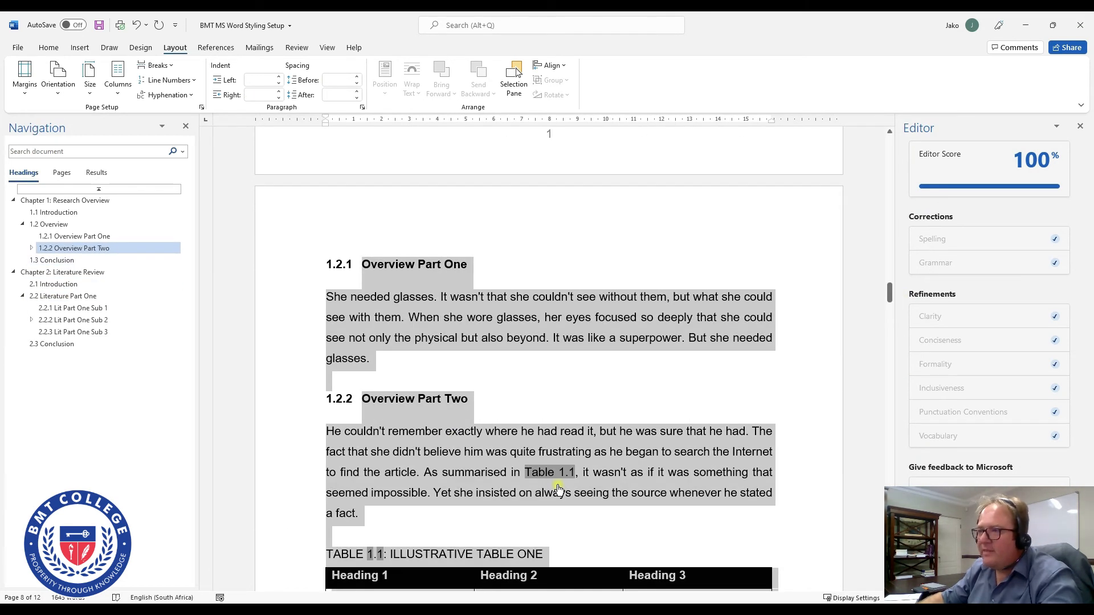
scroll(633, 366, up, 3)
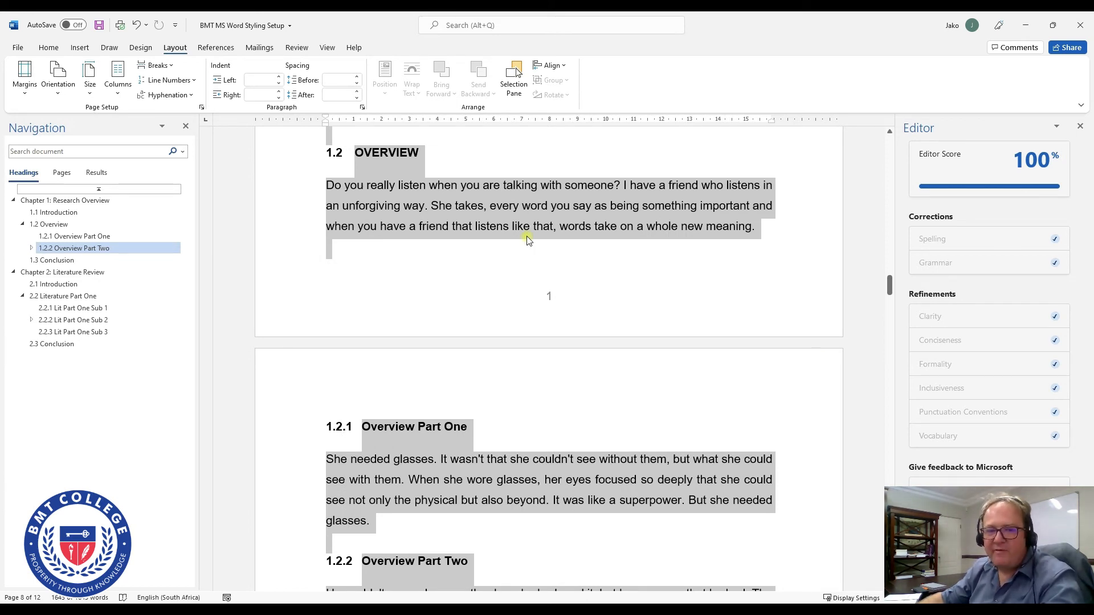
right_click(577, 209)
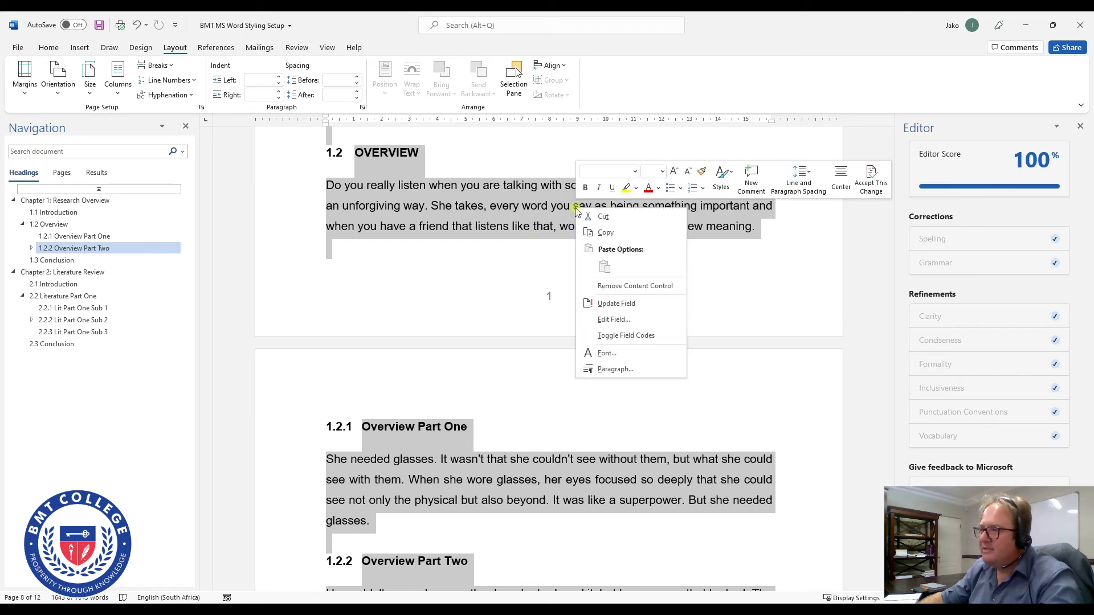
click(616, 308)
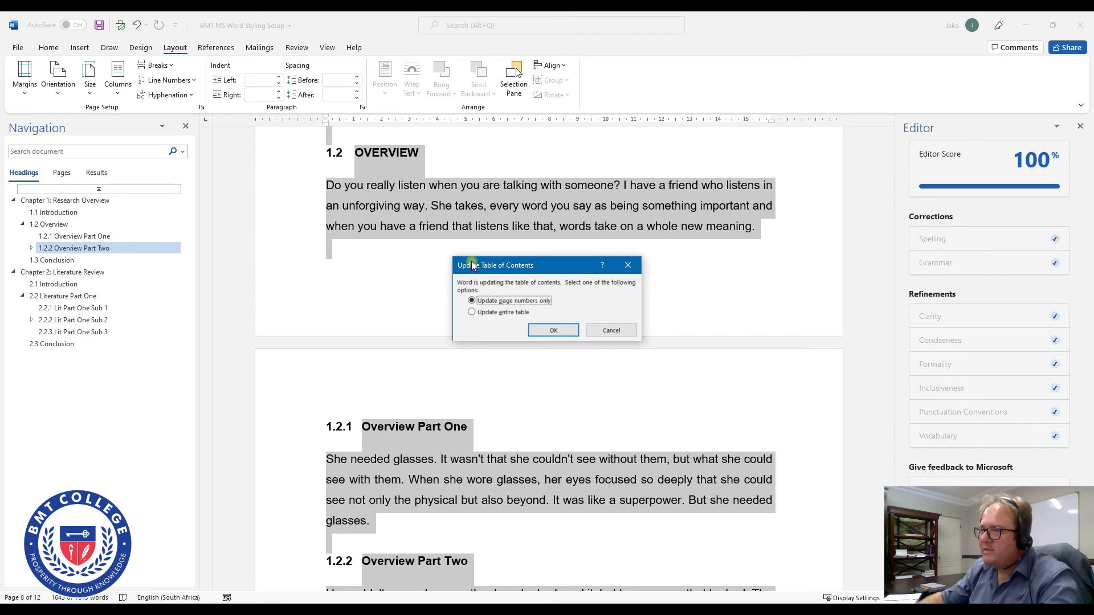
Choose to update the entire table for the table of contents, the table of figures and the table of tables.
click(476, 312)
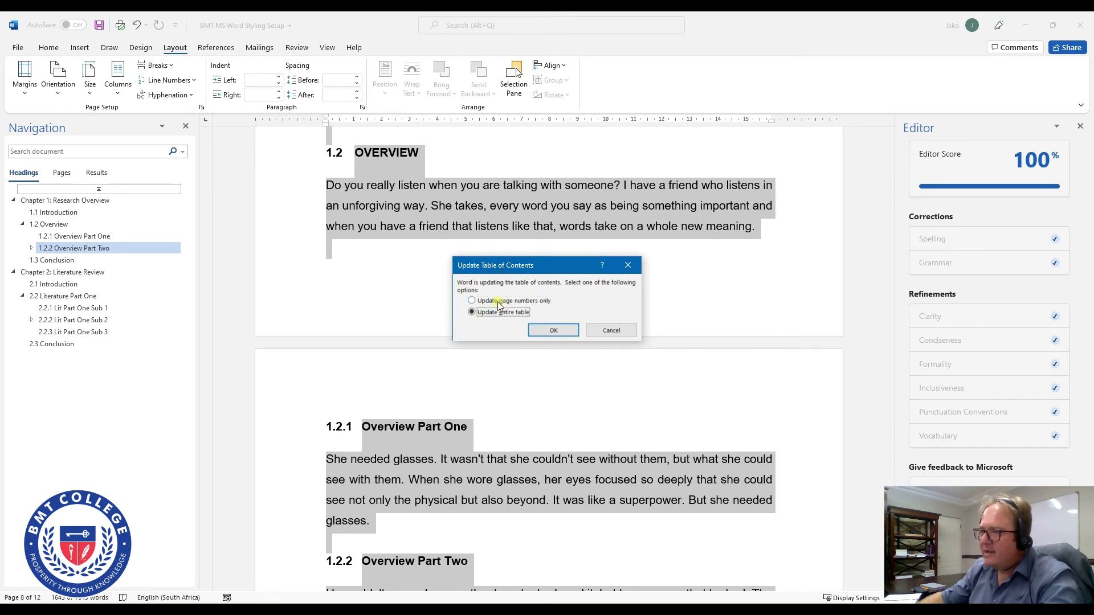
click(539, 330)
click(539, 329)
click(491, 312)
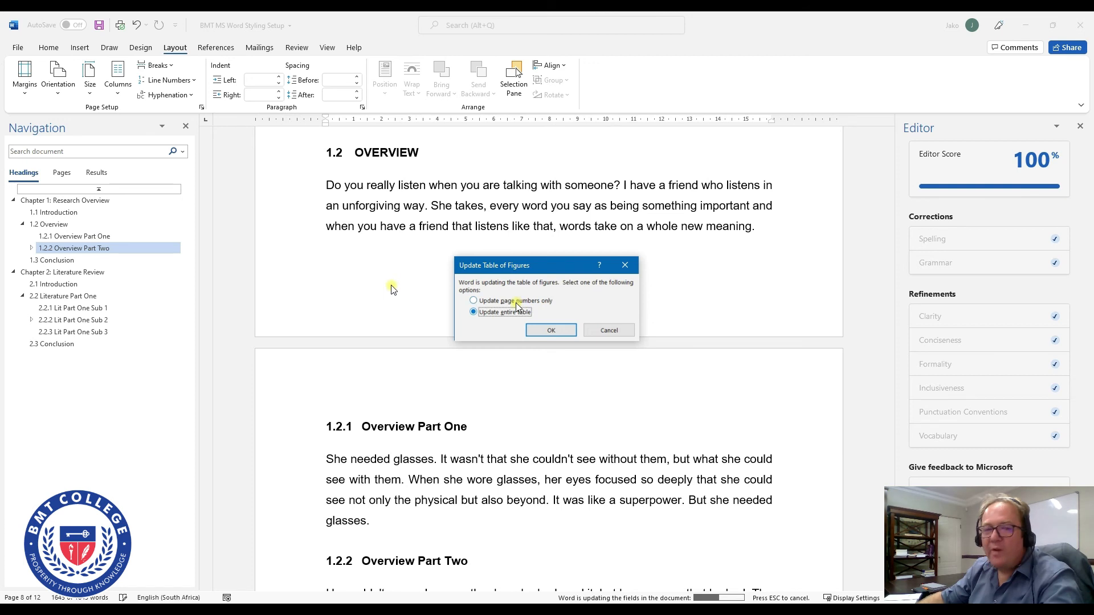
click(551, 330)
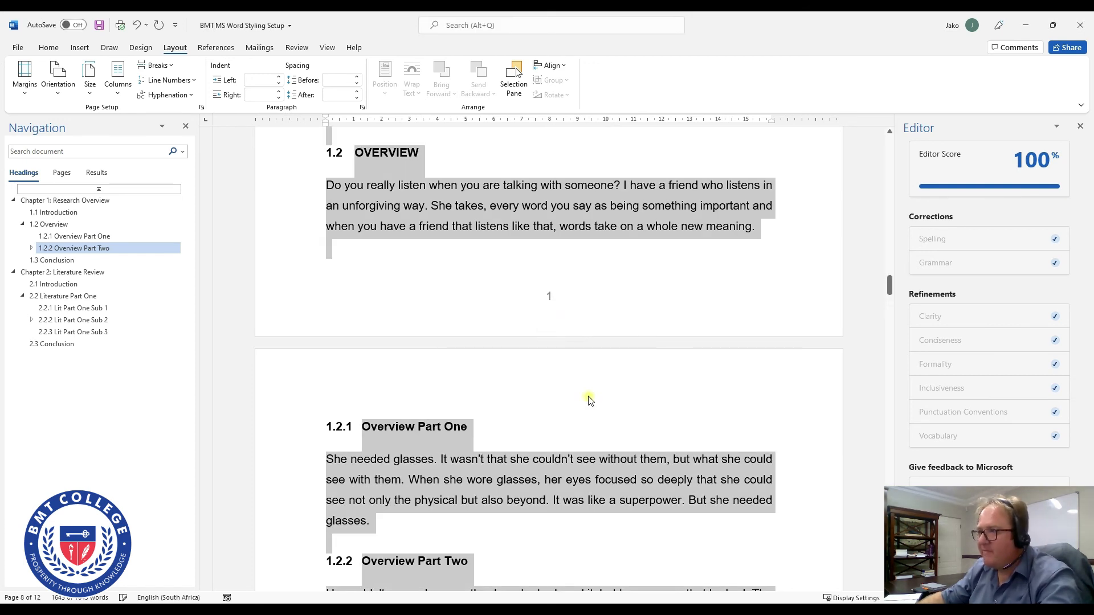
Examine the updated table of contents, table of figures and table of tables at the front of the document.
drag(890, 287, 901, 127)
scroll(680, 354, down, 3)
scroll(681, 353, down, 15)
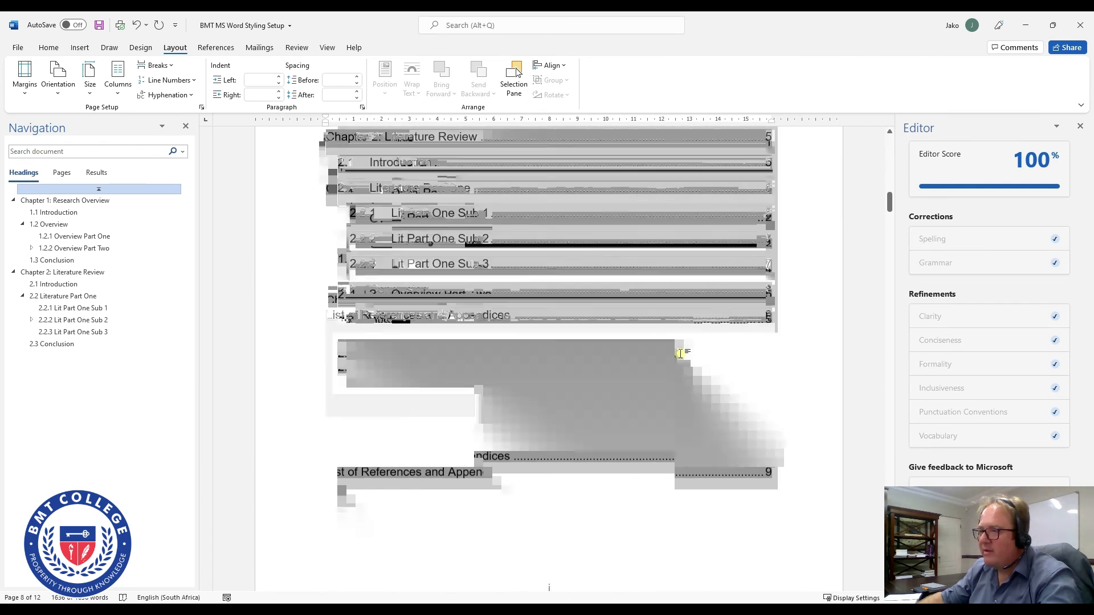
scroll(681, 353, down, 3)
click(456, 533)
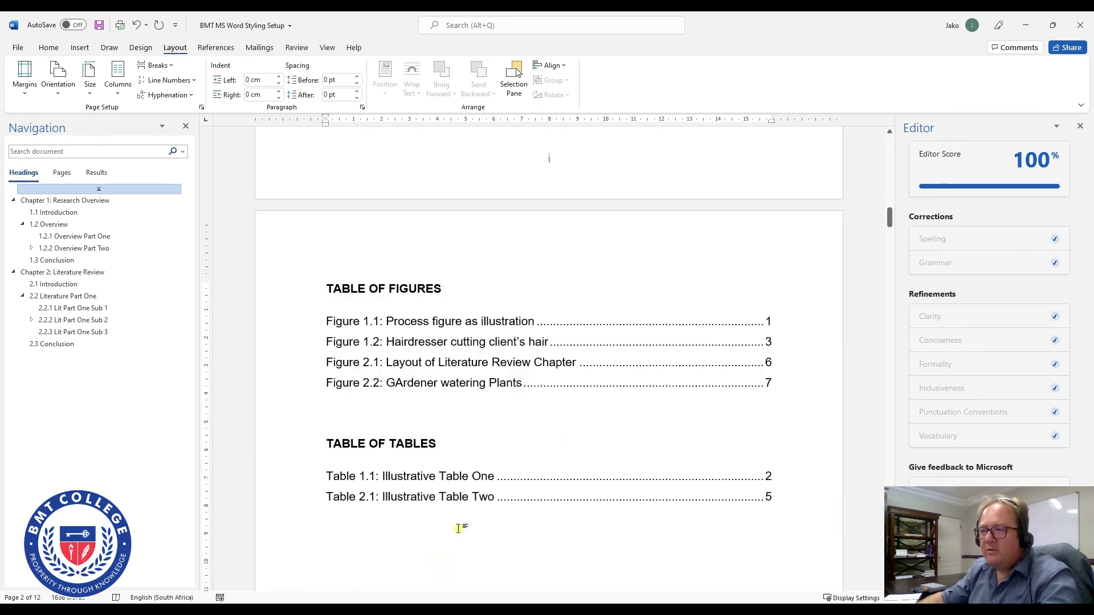
scroll(460, 528, down, 12)
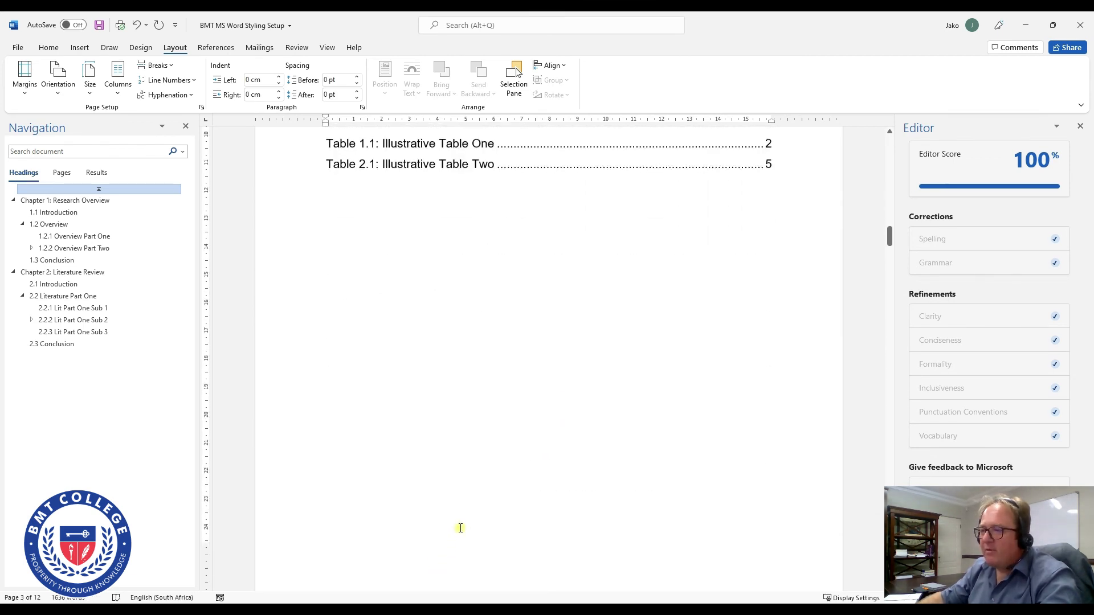